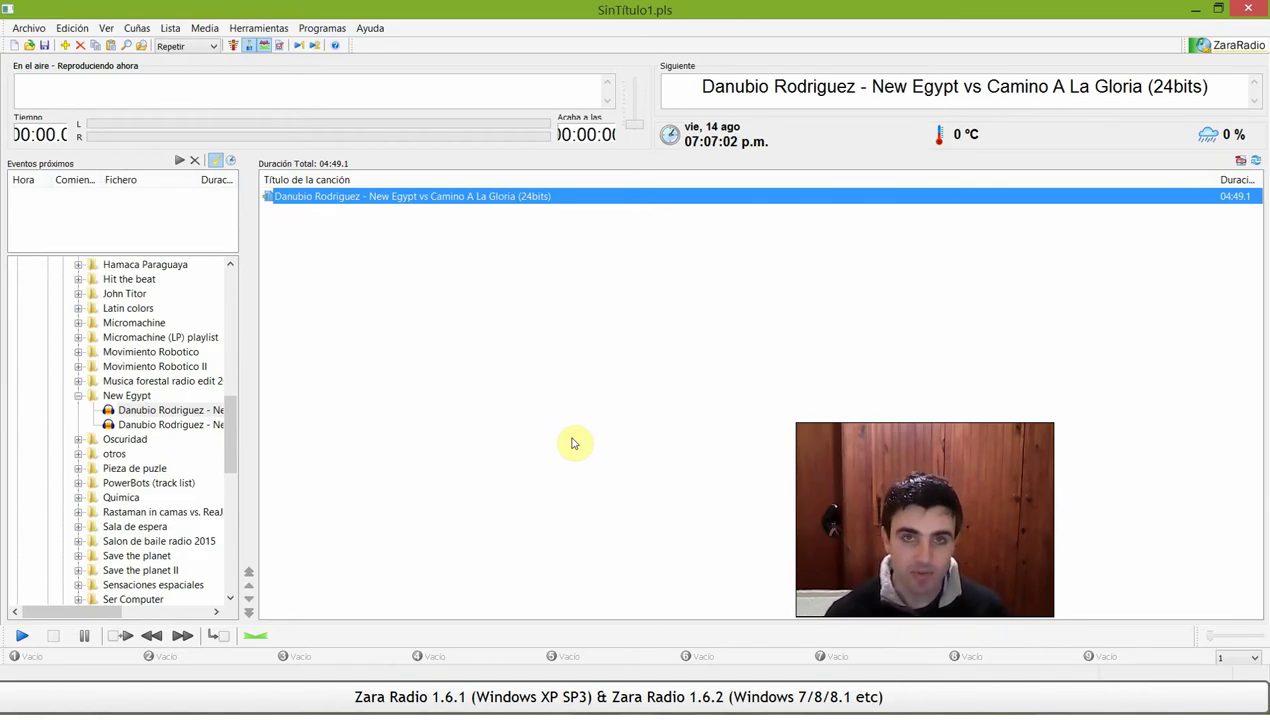
Open the ZaraRadio about information and examine the copyright notice at the start of the licence text.
click(380, 28)
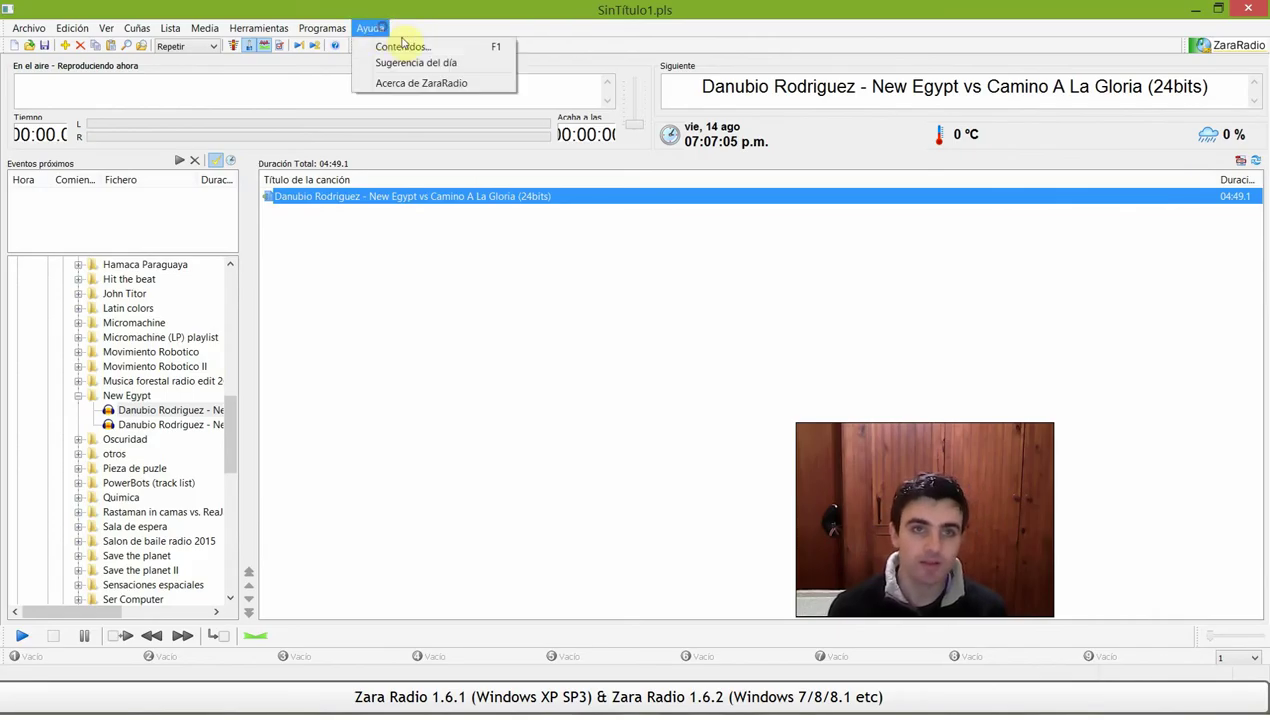
click(443, 84)
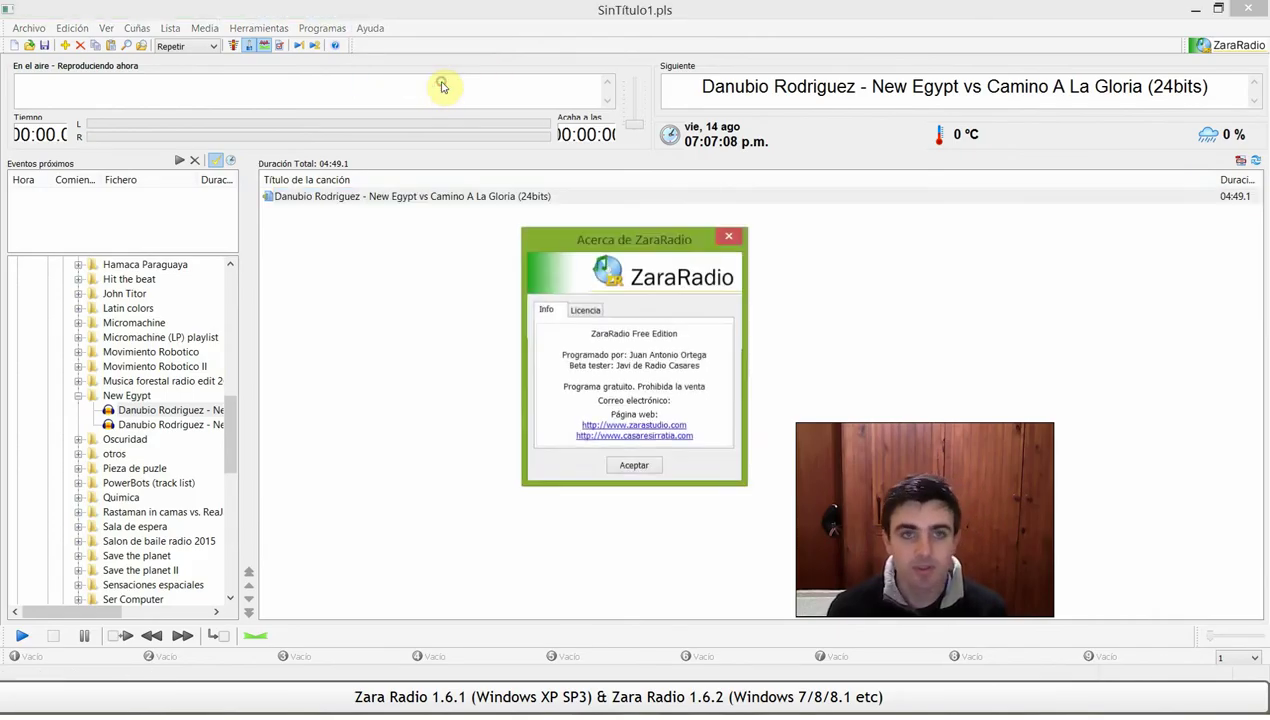
click(584, 310)
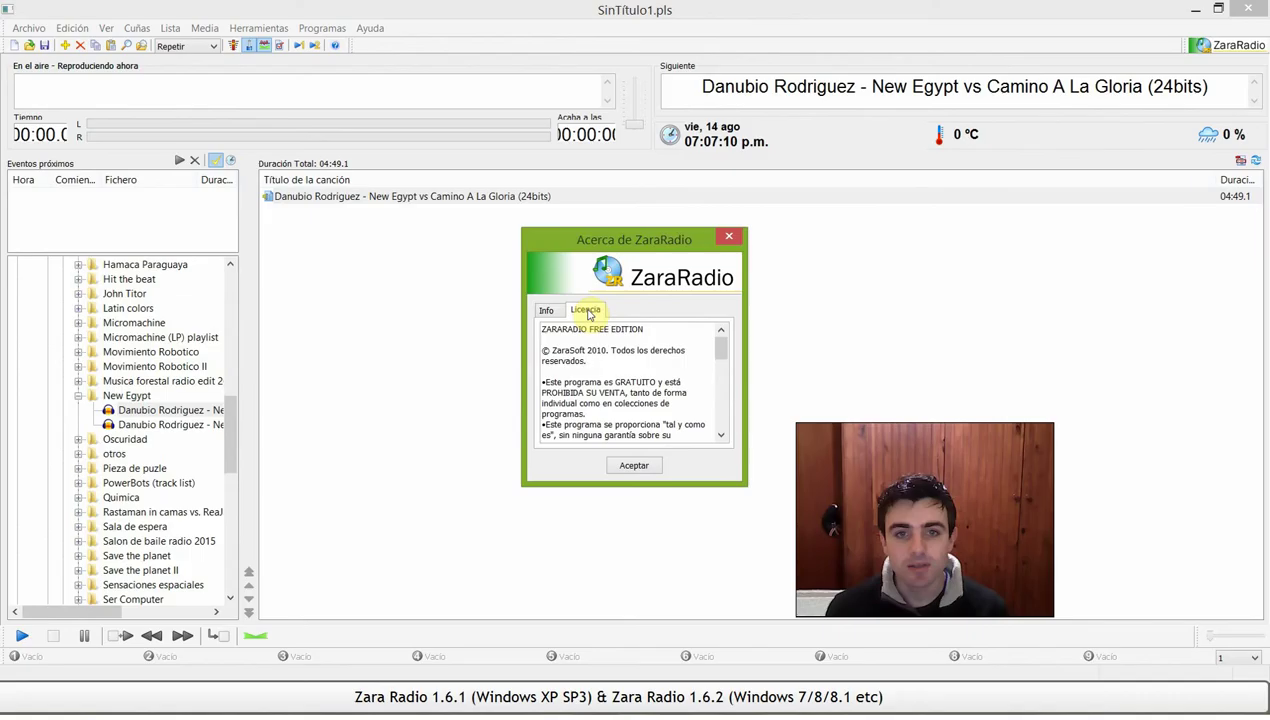
click(552, 310)
click(584, 310)
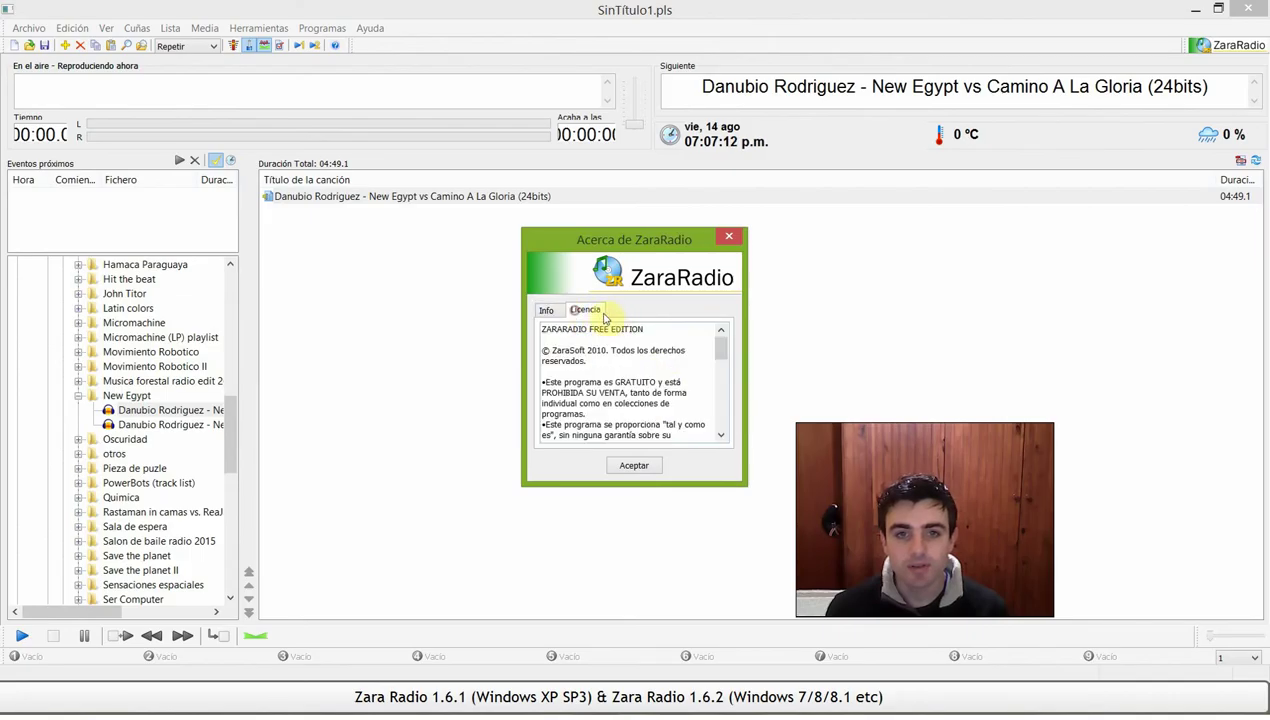
drag(547, 350, 582, 350)
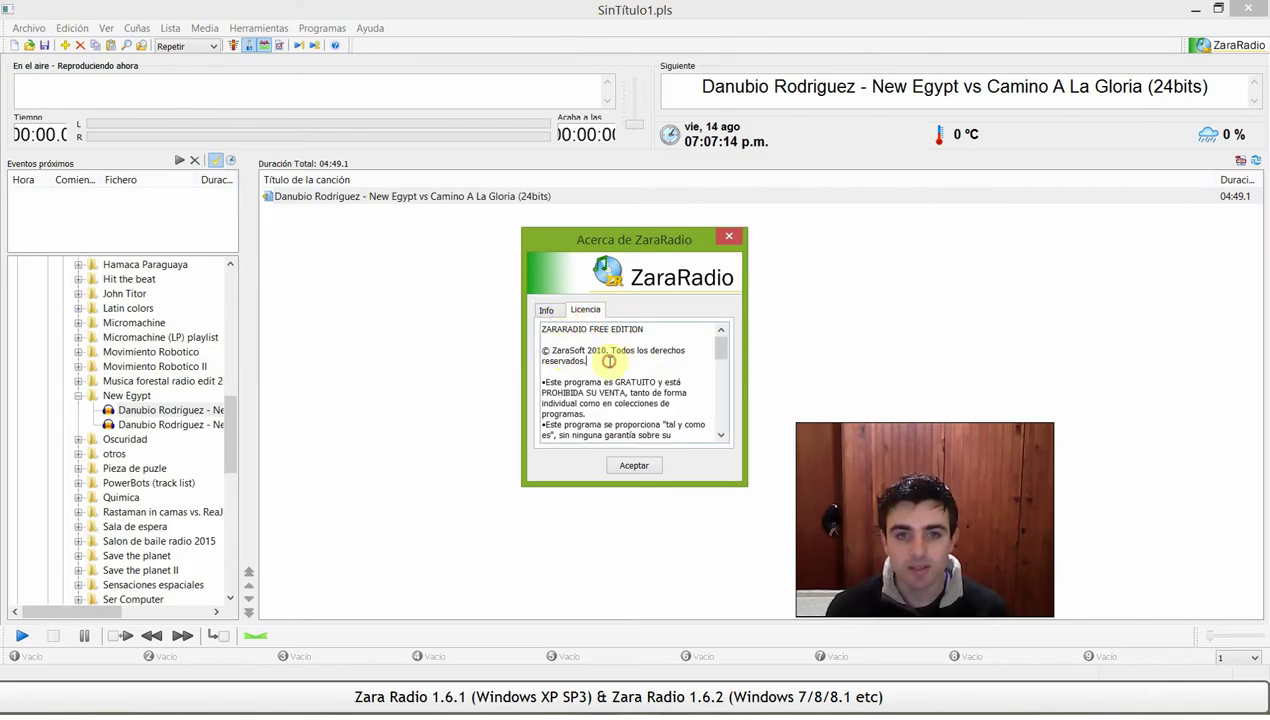
click(564, 348)
triple_click(558, 346)
click(598, 368)
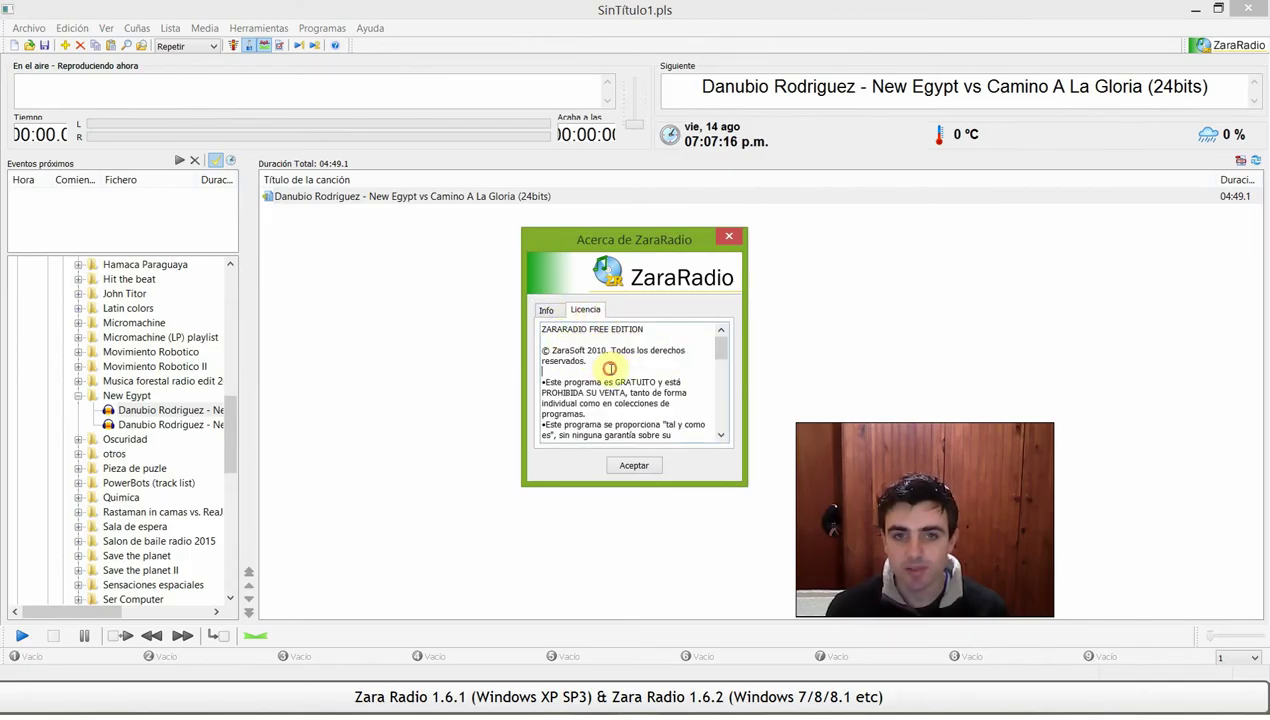
Review the Info and Licencia pages of the about information and close it.
click(553, 311)
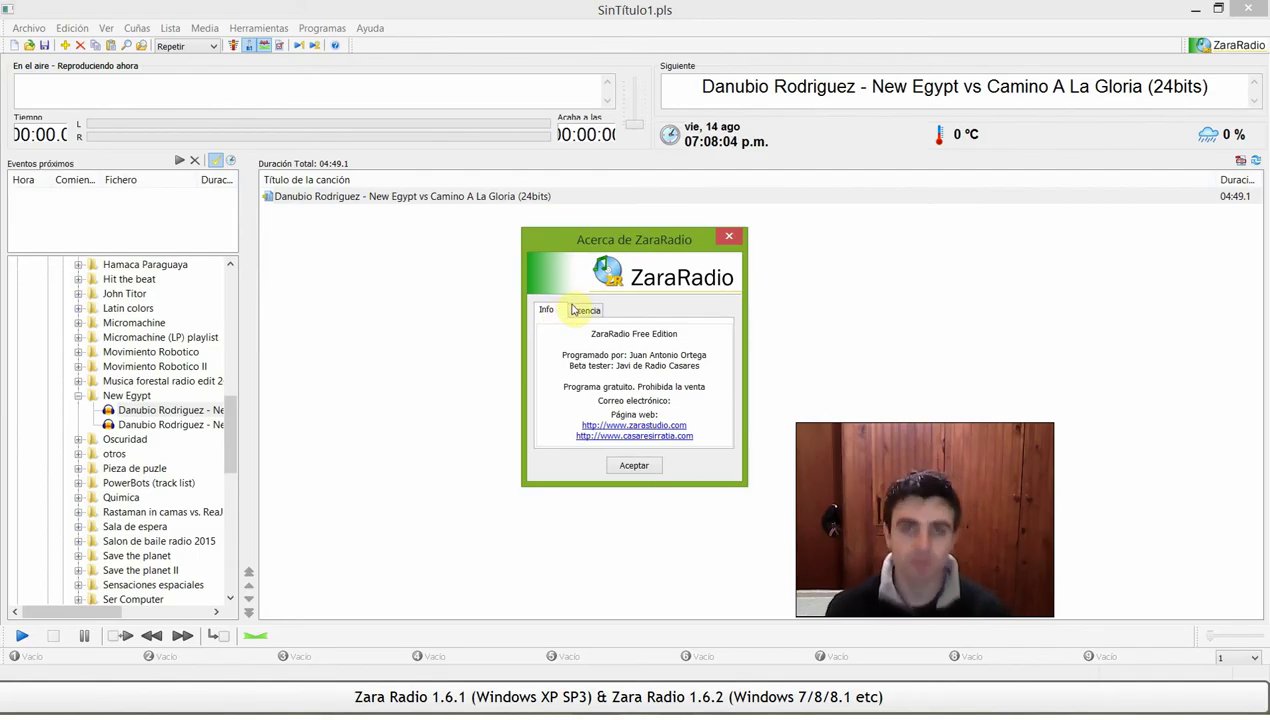
click(584, 311)
click(547, 310)
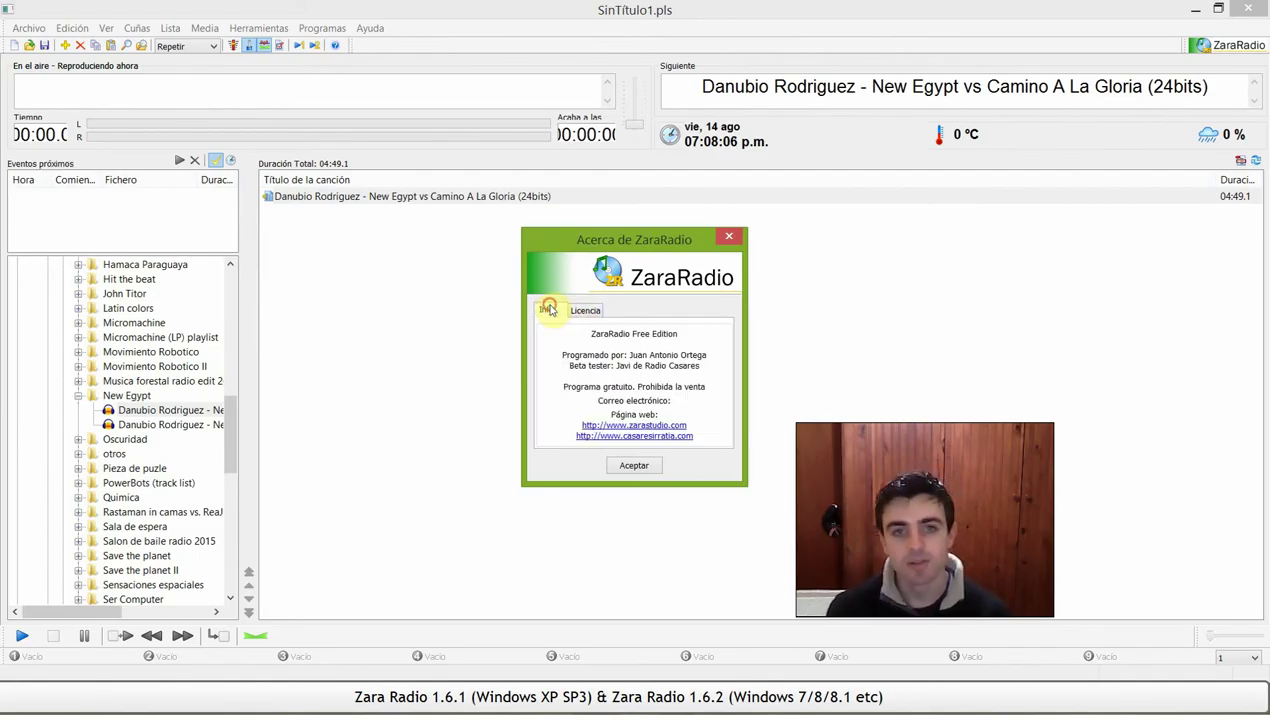
click(577, 318)
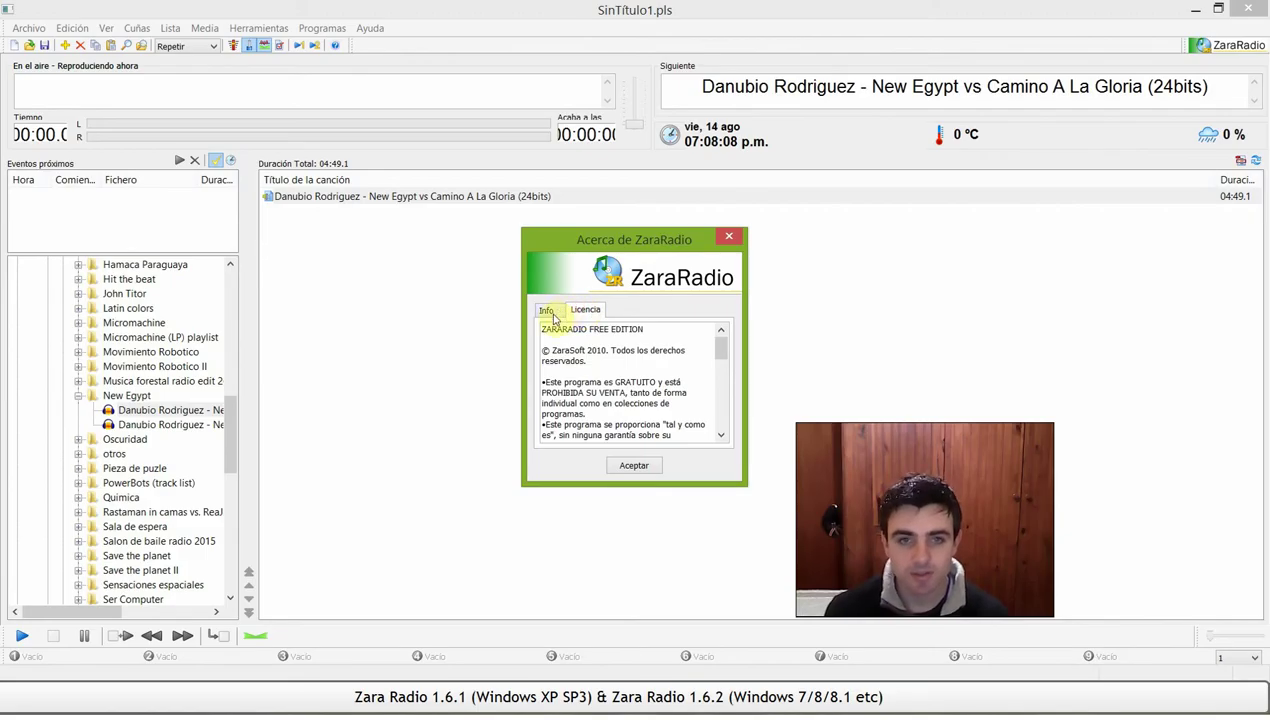
click(562, 309)
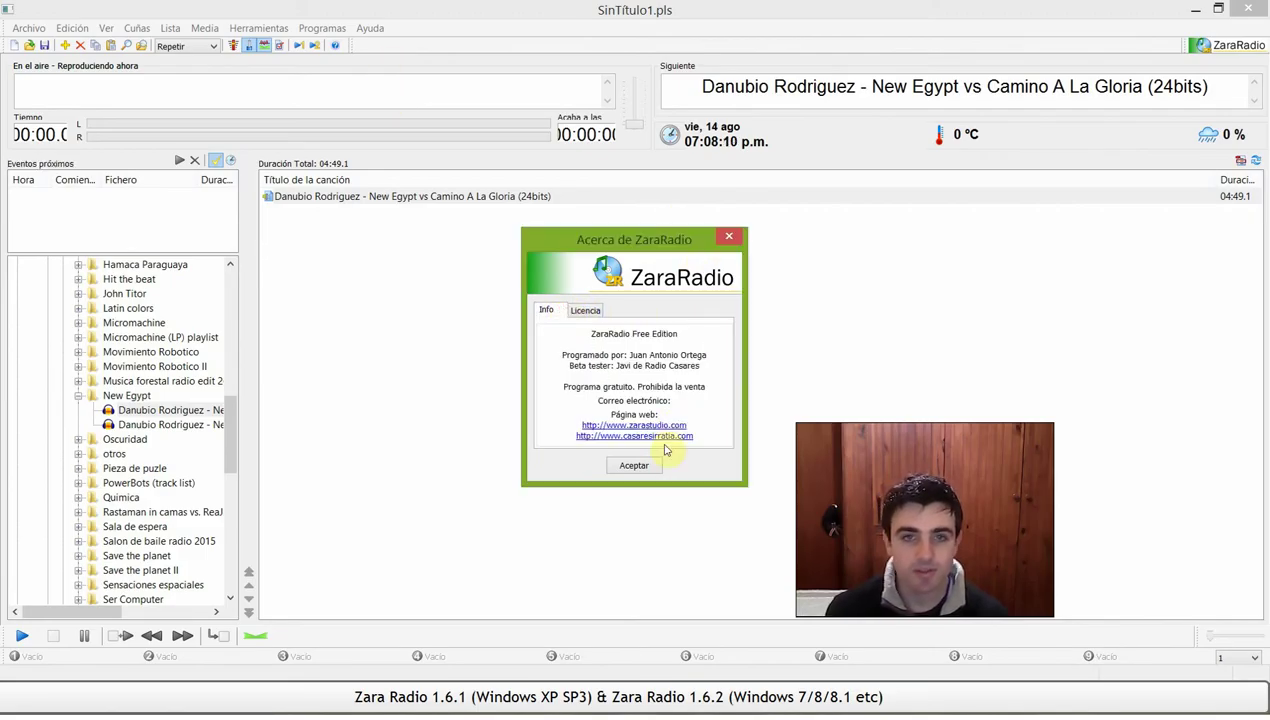
click(640, 464)
Reopen the ZaraRadio about information, read the licence text through to its end, and close it.
click(370, 28)
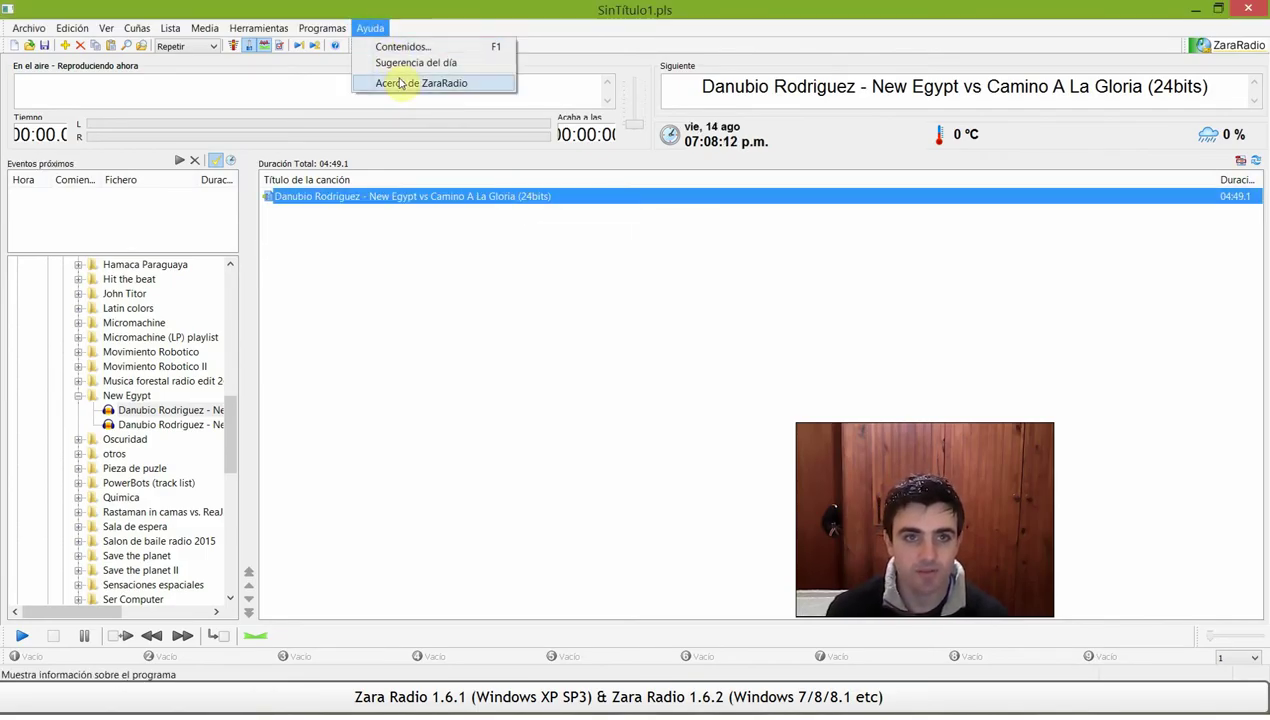
click(405, 82)
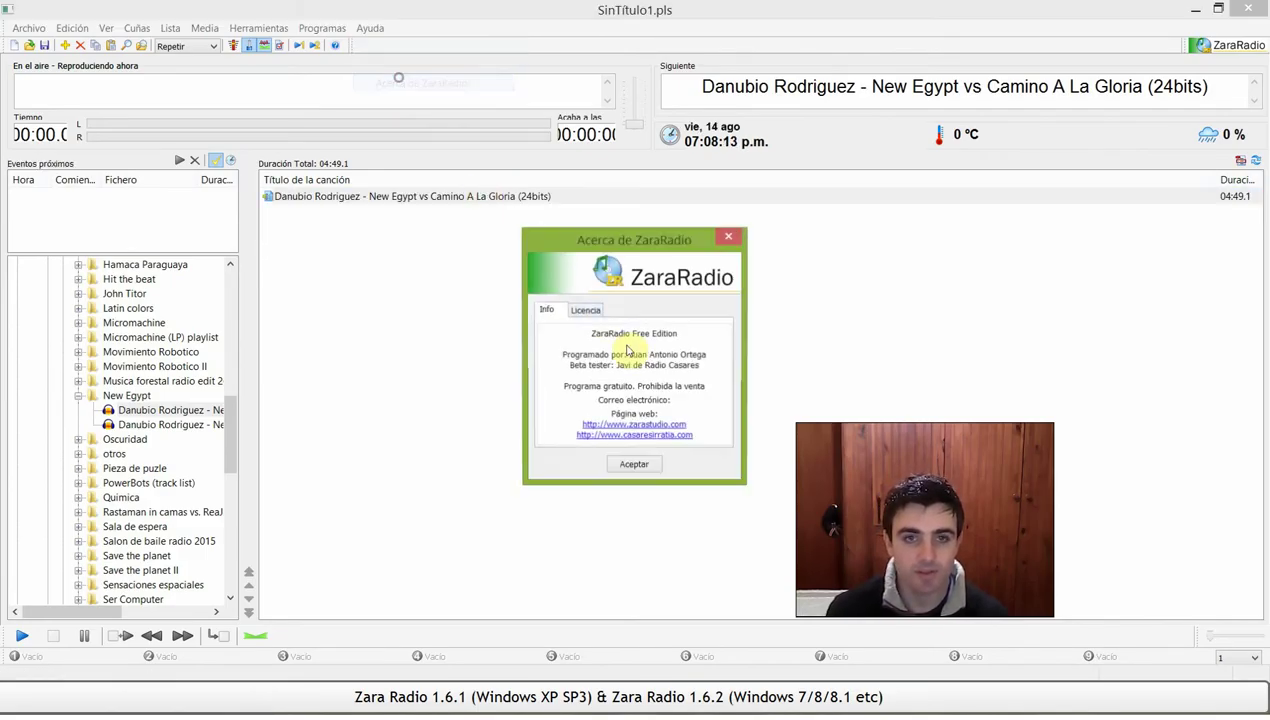
click(583, 311)
drag(727, 355, 723, 425)
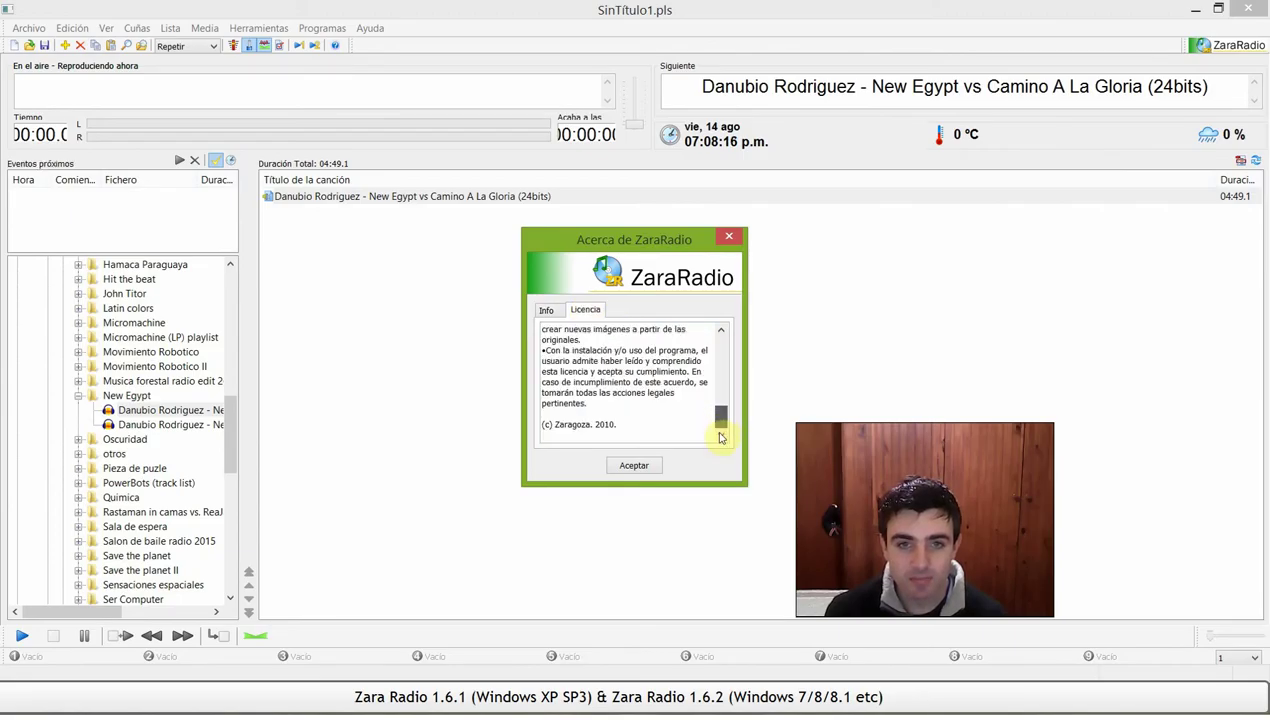
click(546, 310)
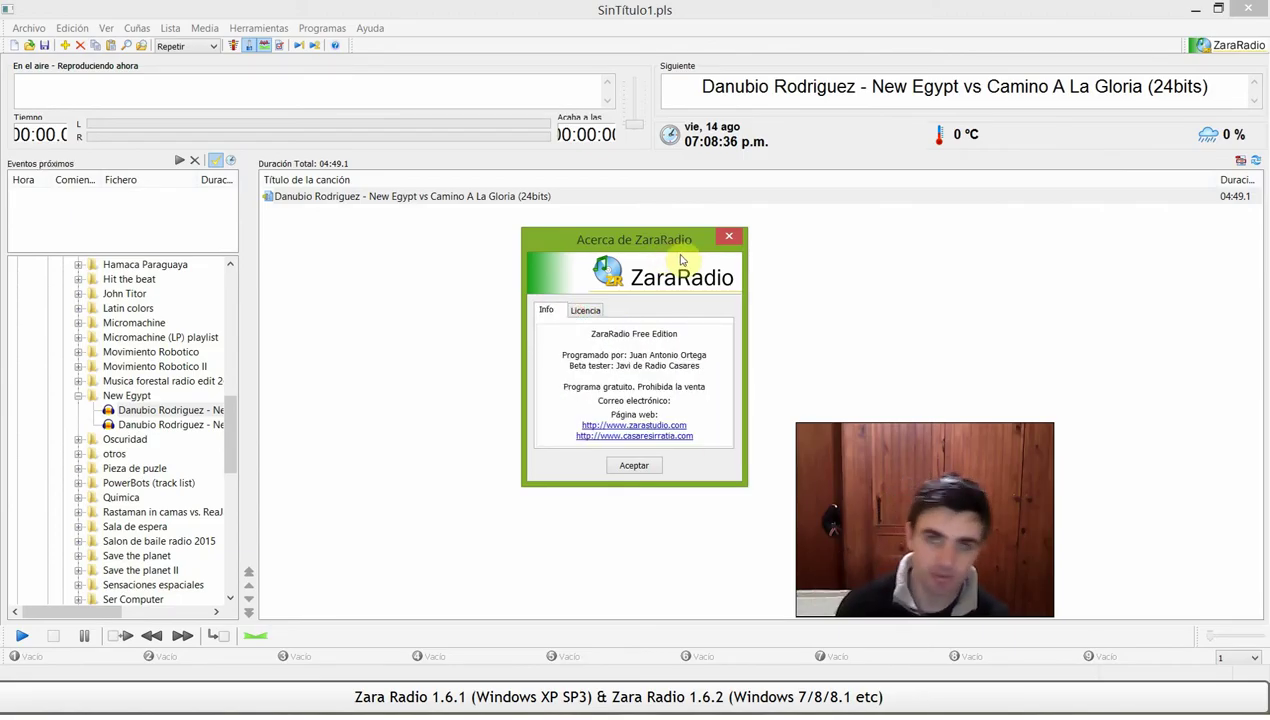
click(734, 237)
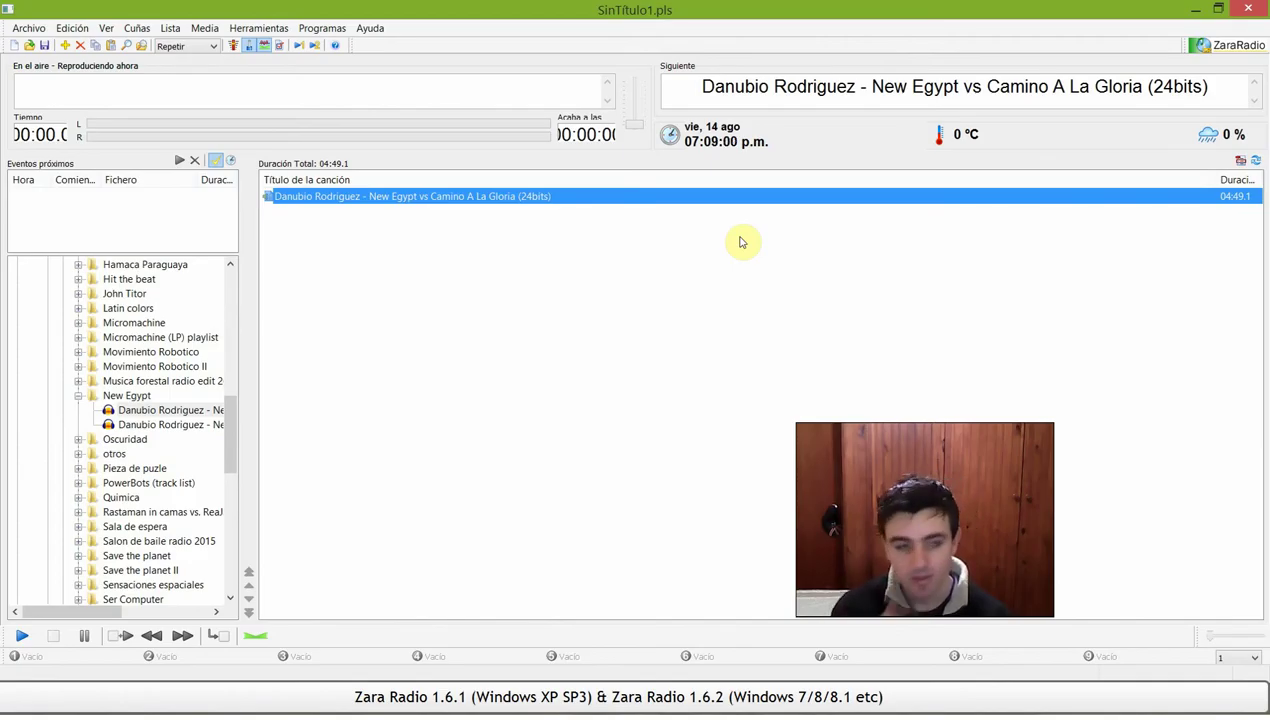
click(368, 32)
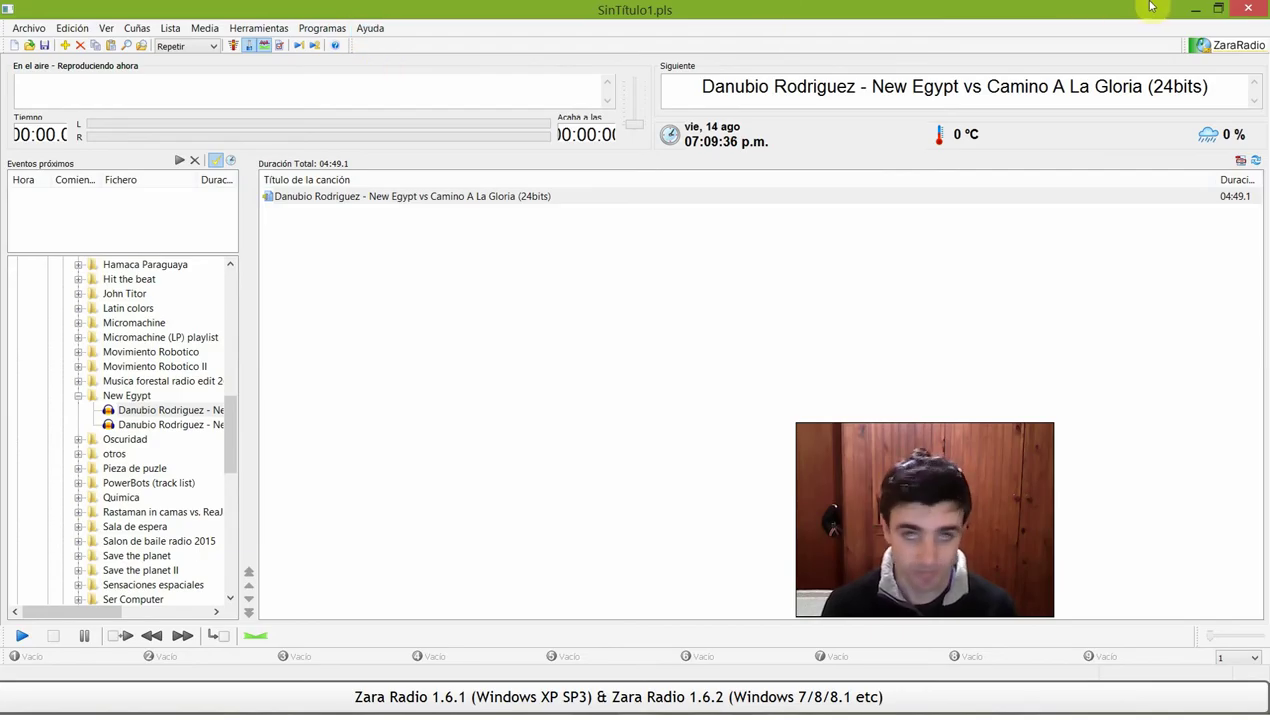
click(1219, 7)
drag(683, 52, 691, 54)
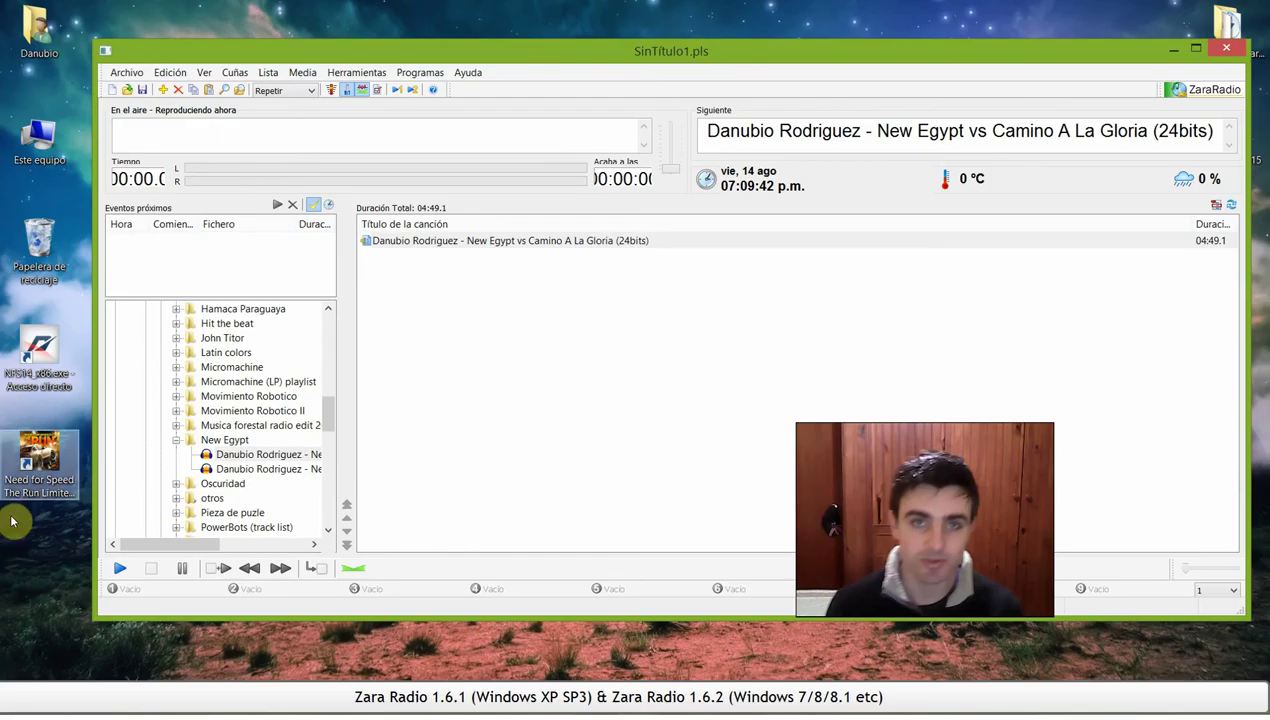
click(1196, 50)
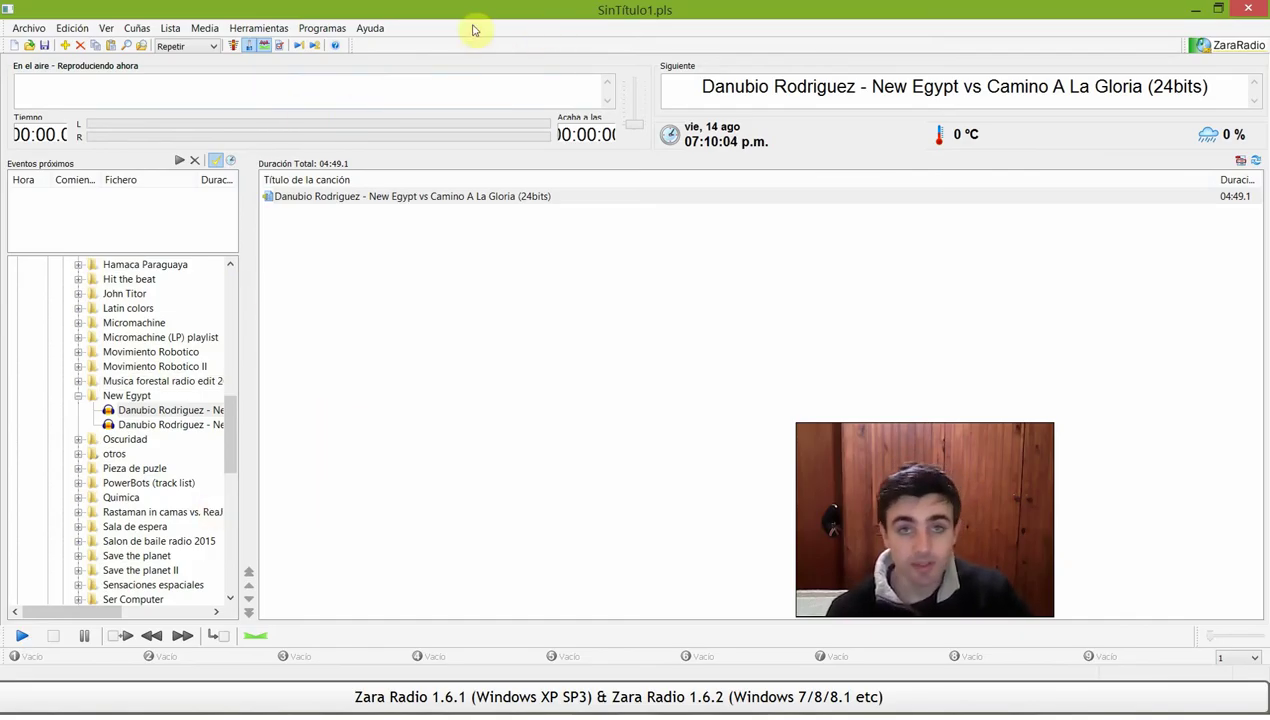
click(356, 30)
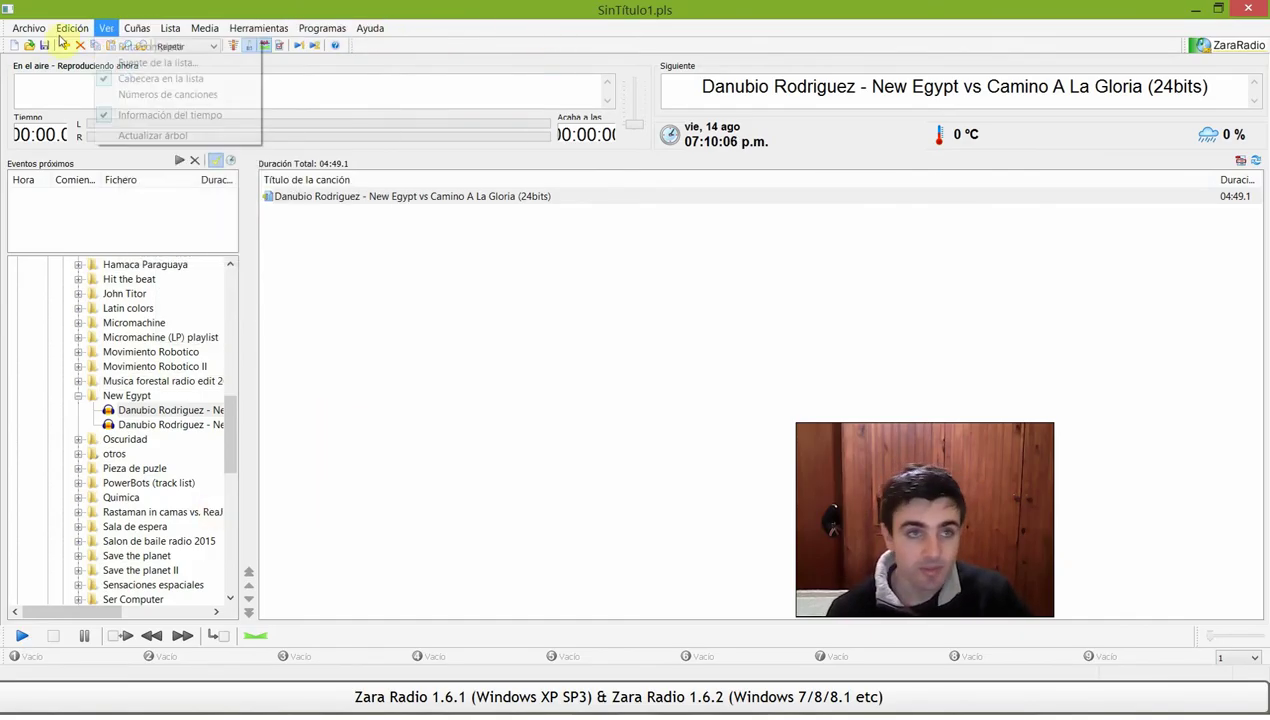
click(369, 28)
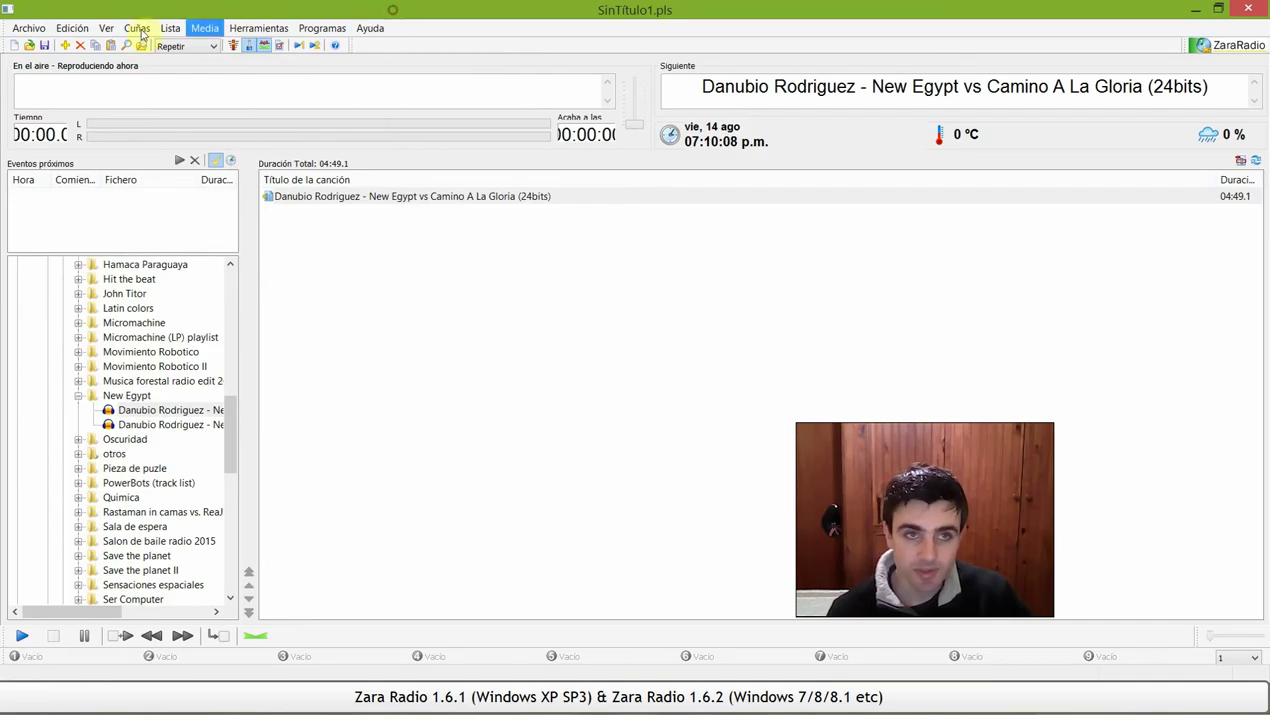
click(205, 28)
click(205, 28)
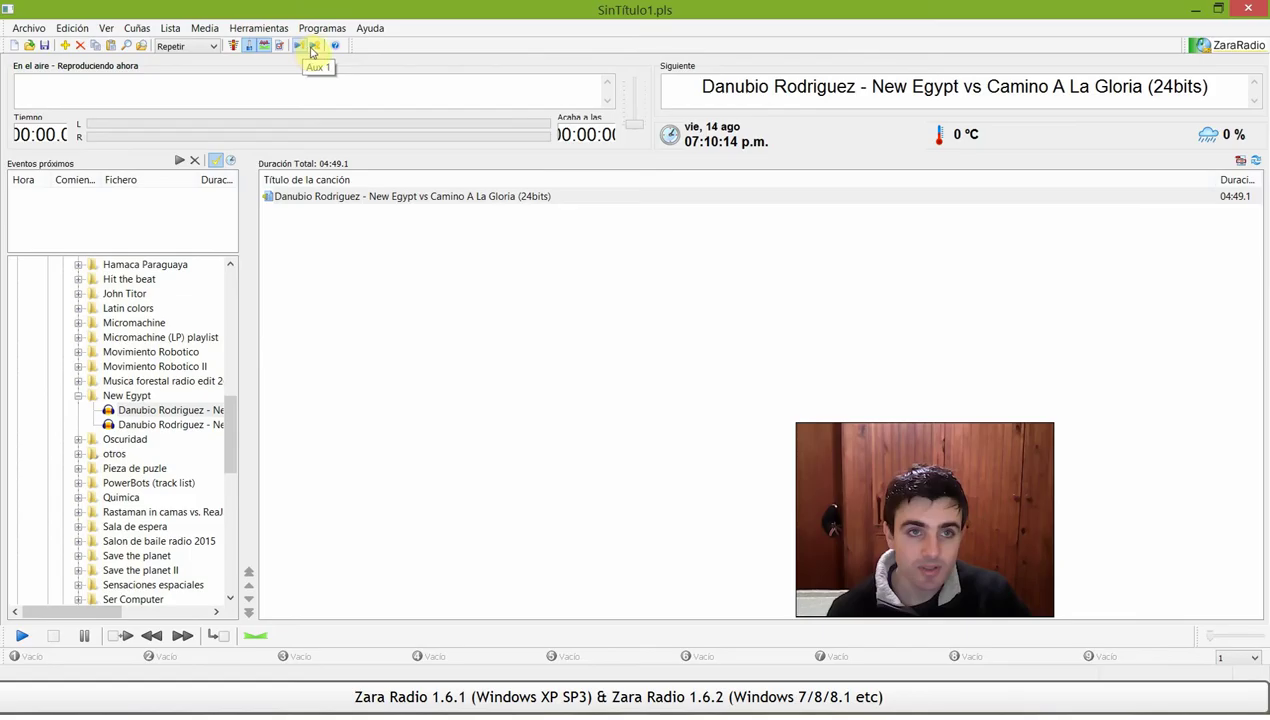
Show the Aux 1 and Aux 2 auxiliary players and widen their area beside the main playlist.
click(314, 46)
click(298, 46)
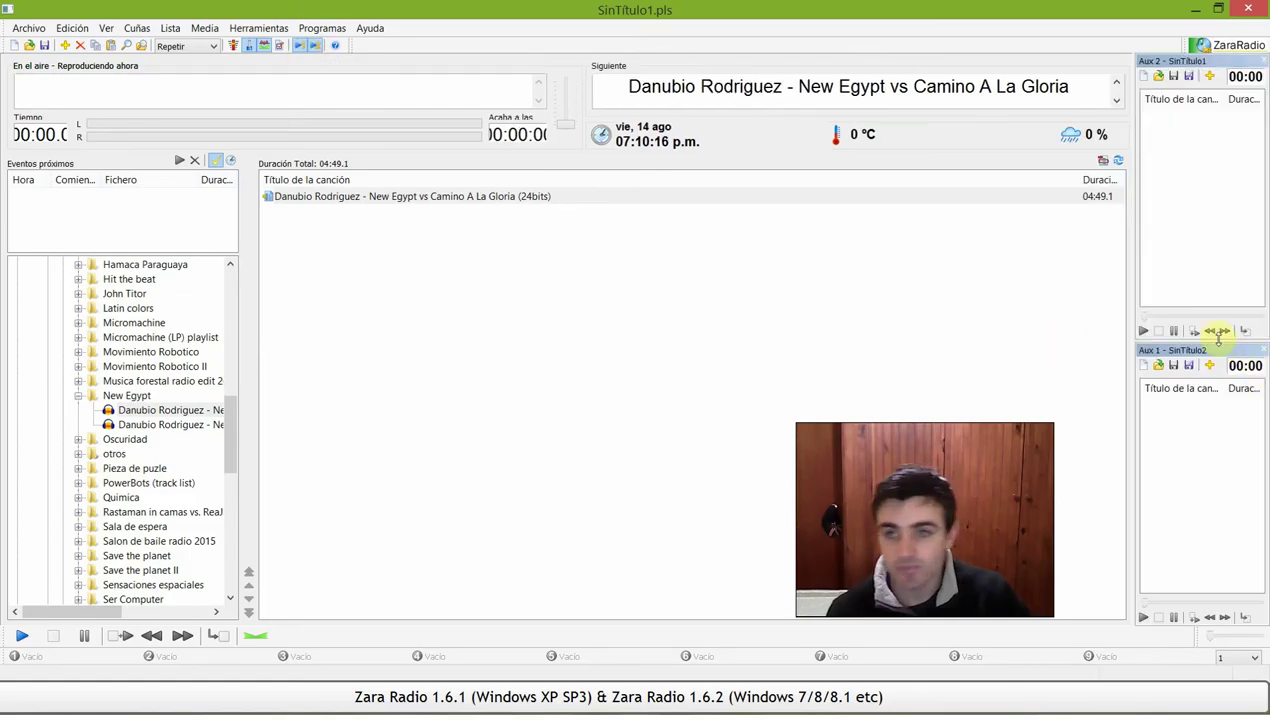
click(1136, 335)
drag(1134, 309, 1062, 318)
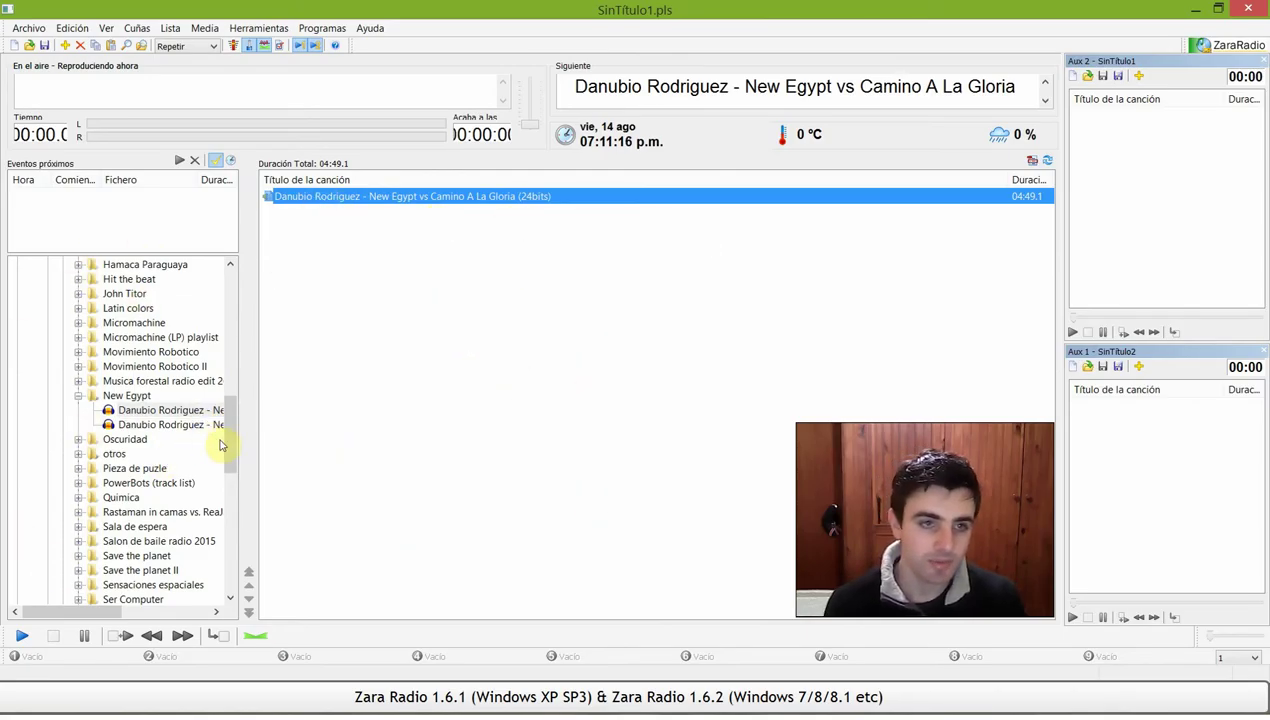
Make the upcoming events list taller by shrinking the folder tree below it.
drag(228, 425, 244, 340)
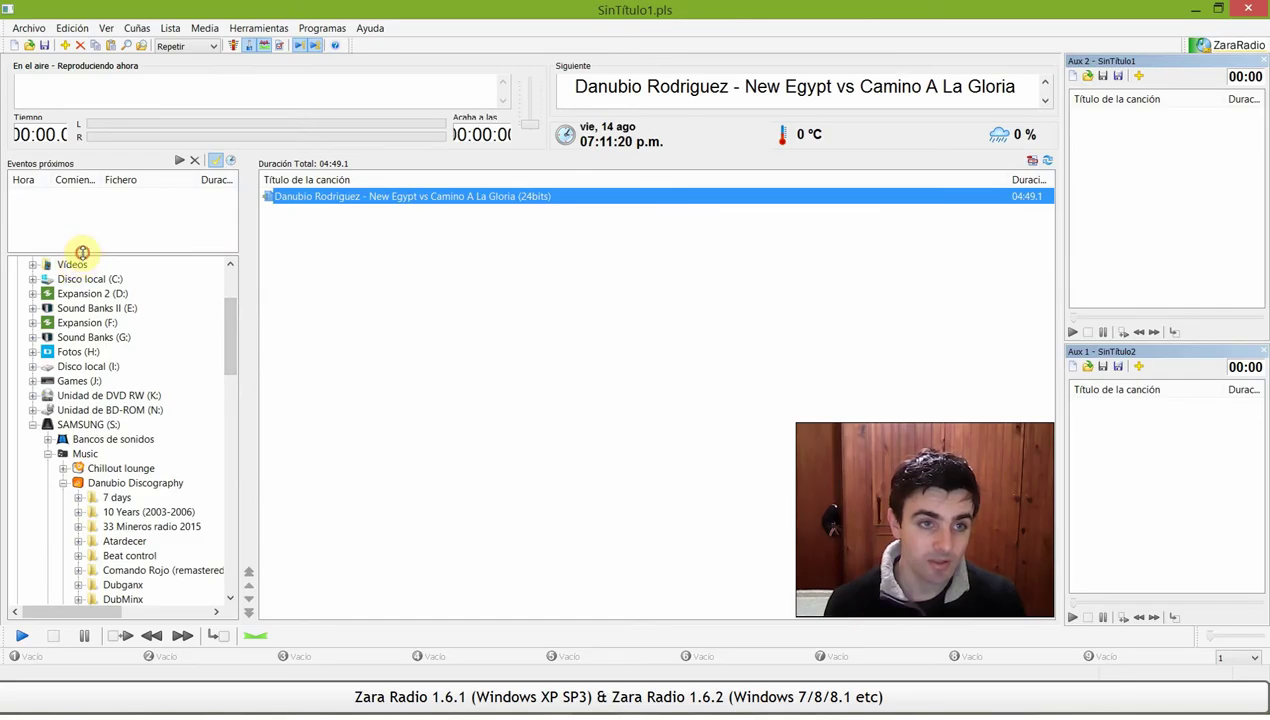
drag(82, 255, 82, 294)
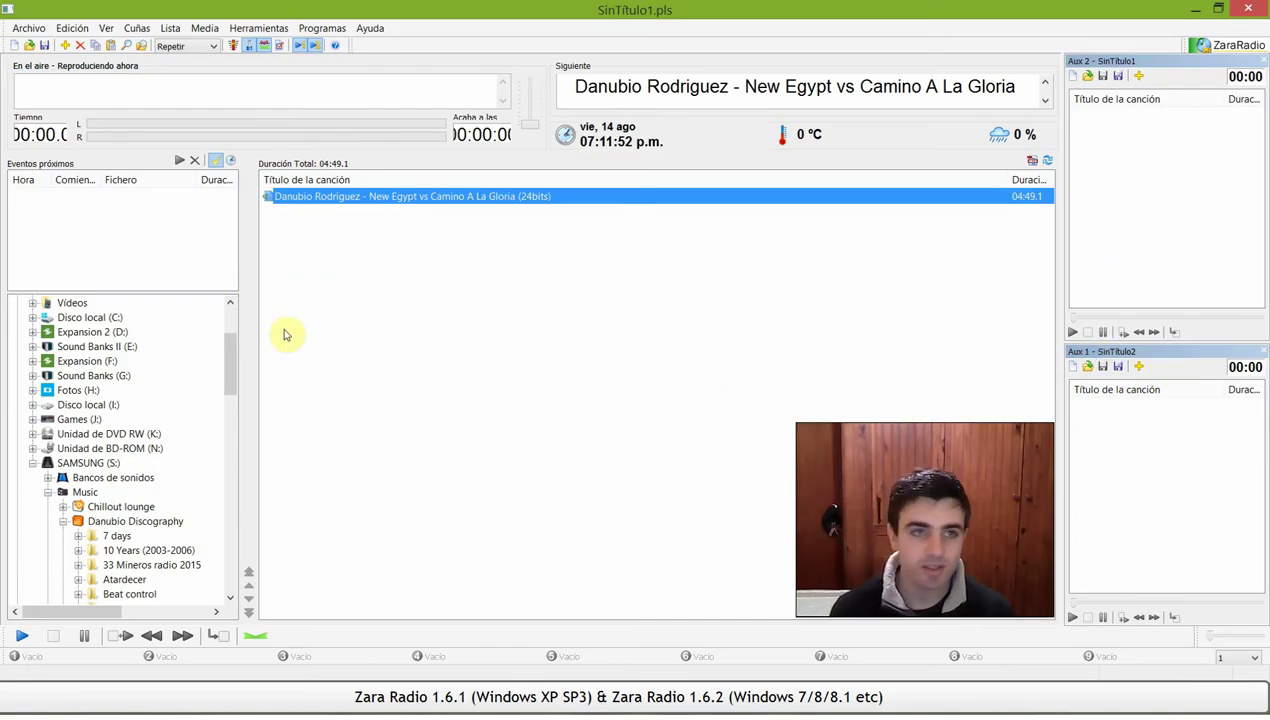
Open the event scheduler and try a new event with the periodicity Reproducir cada hora, without saving it.
click(230, 160)
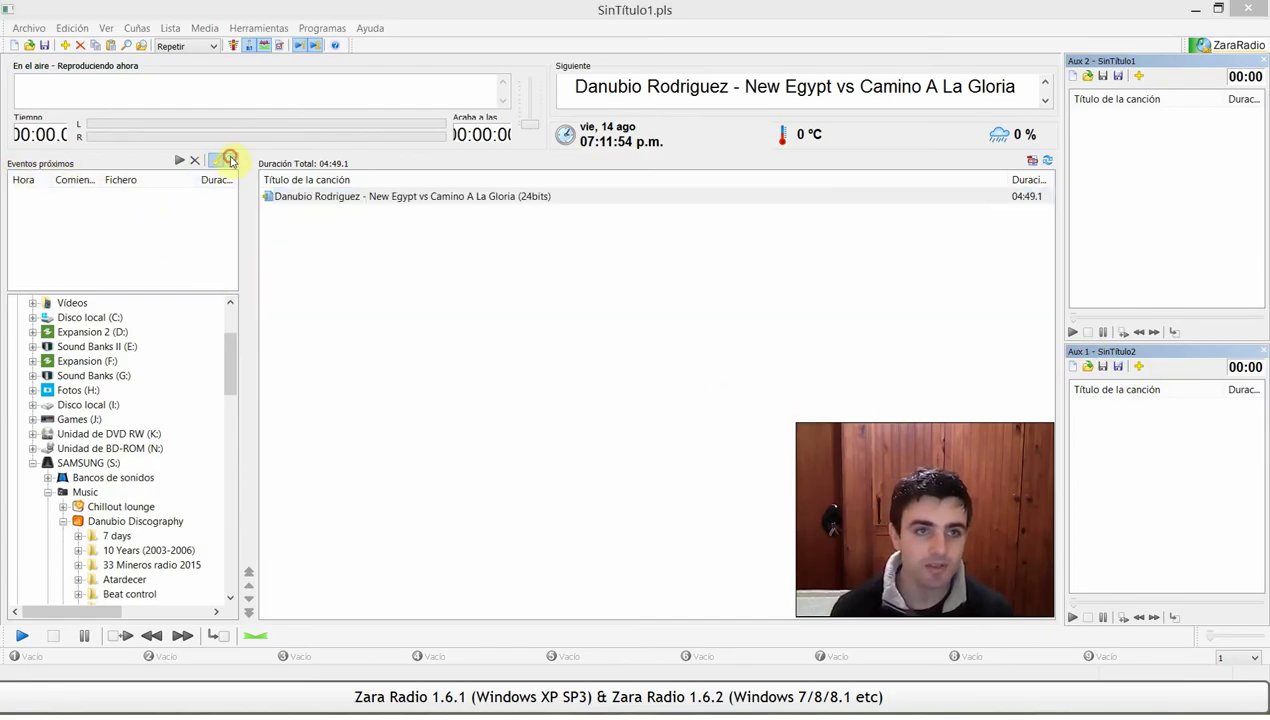
click(457, 460)
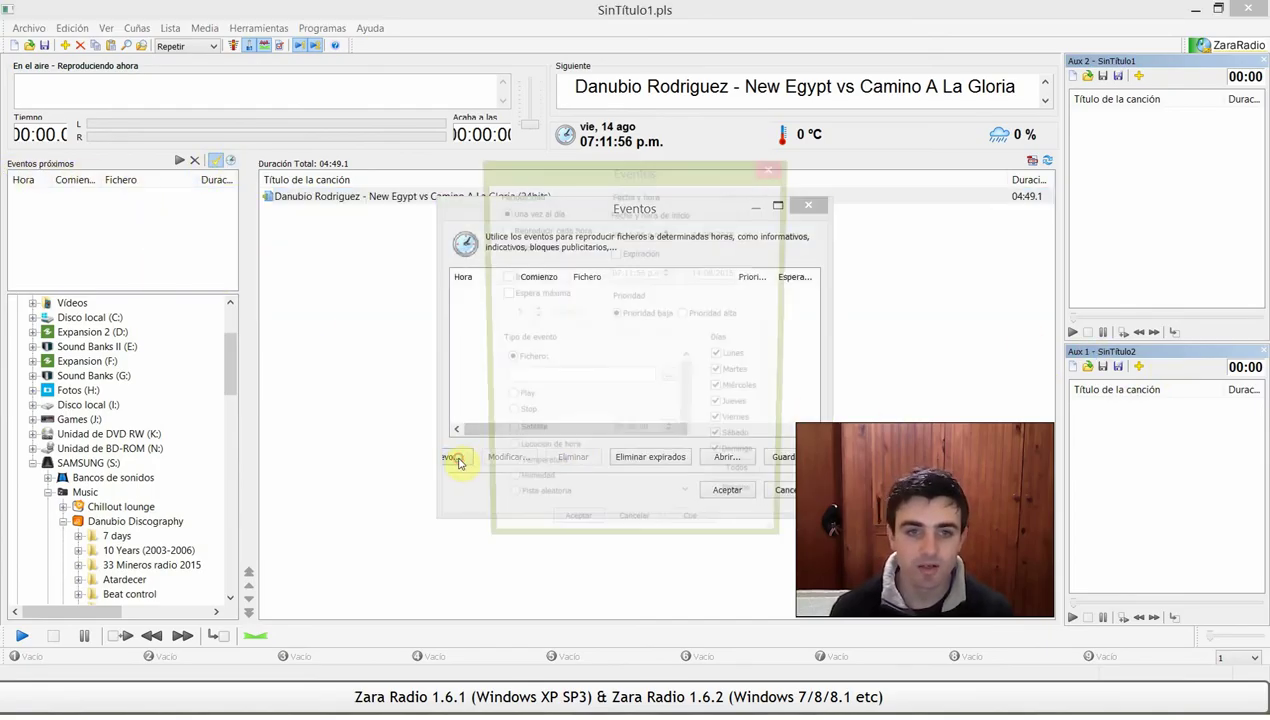
click(566, 229)
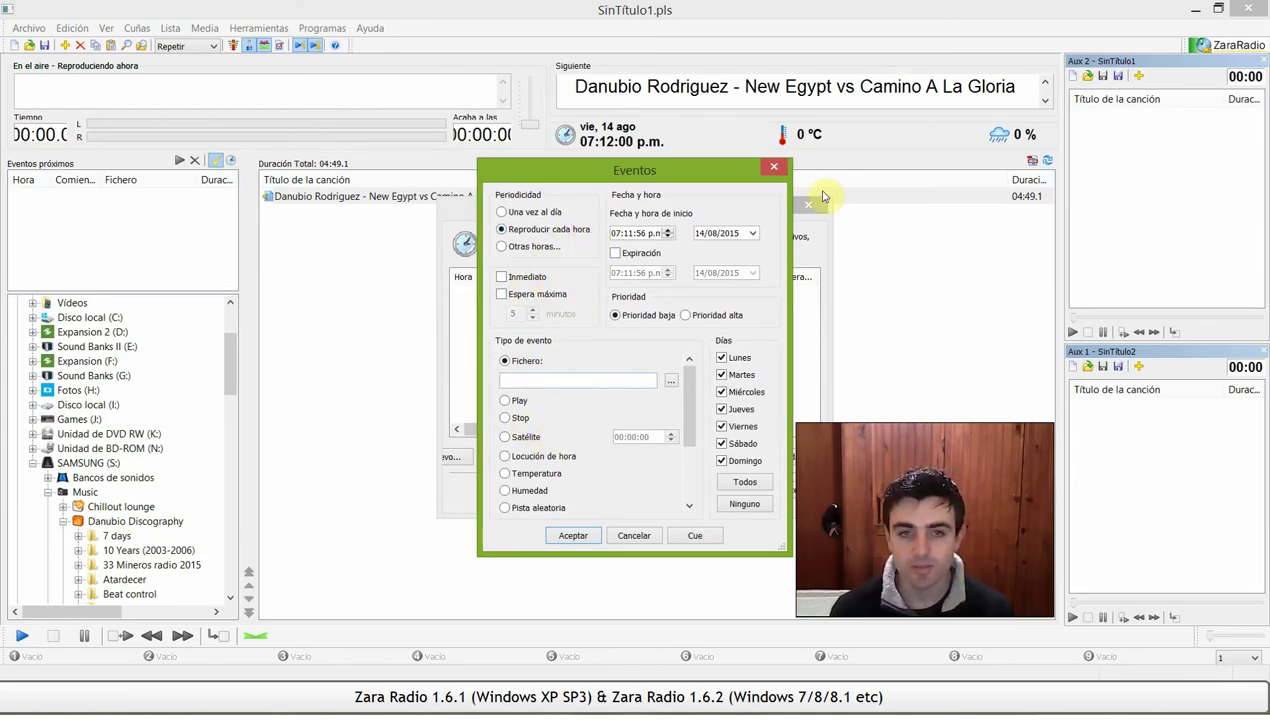
click(773, 166)
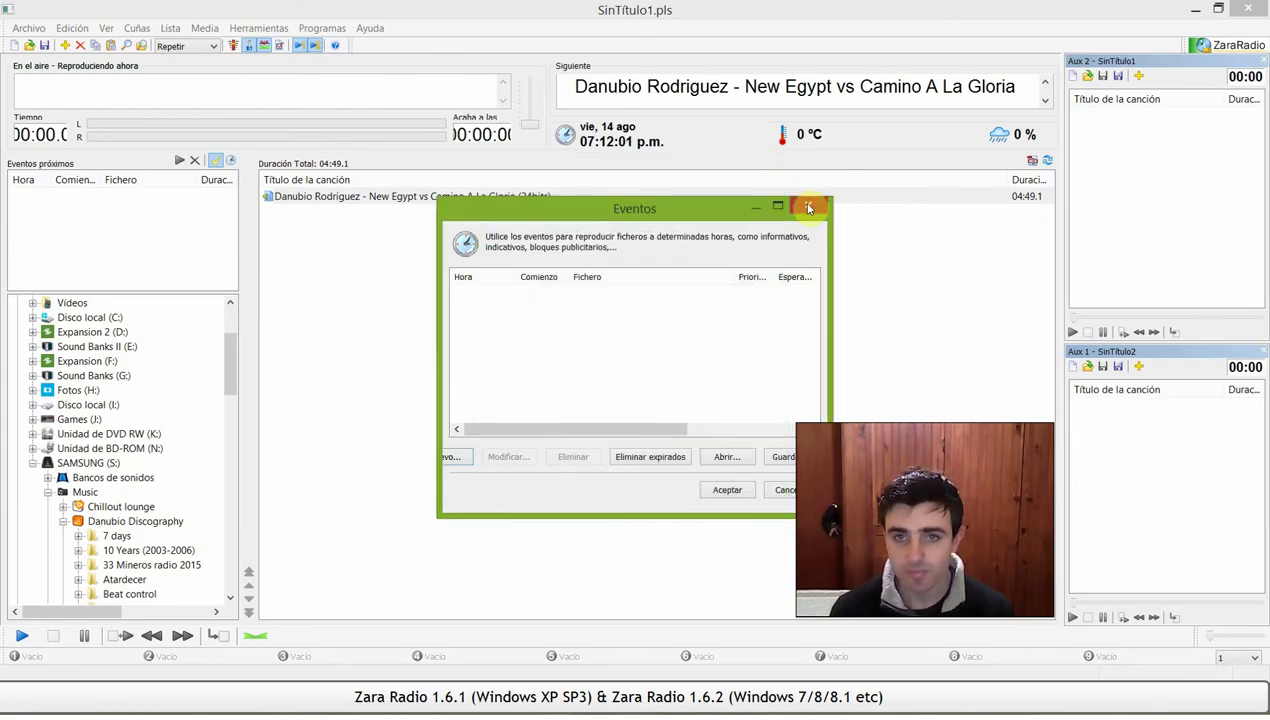
Examine the new event options for periodicity, start time, priority, event type and days, and close the event scheduler without adding an event.
click(475, 461)
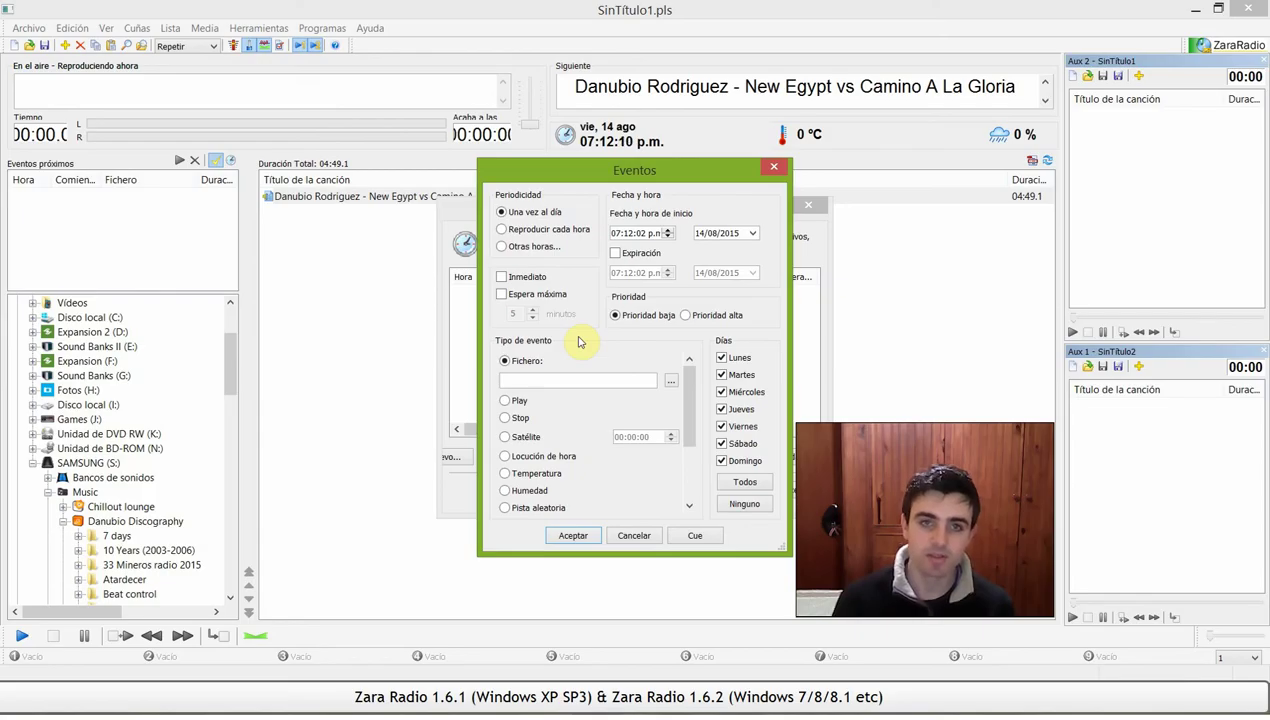
click(773, 166)
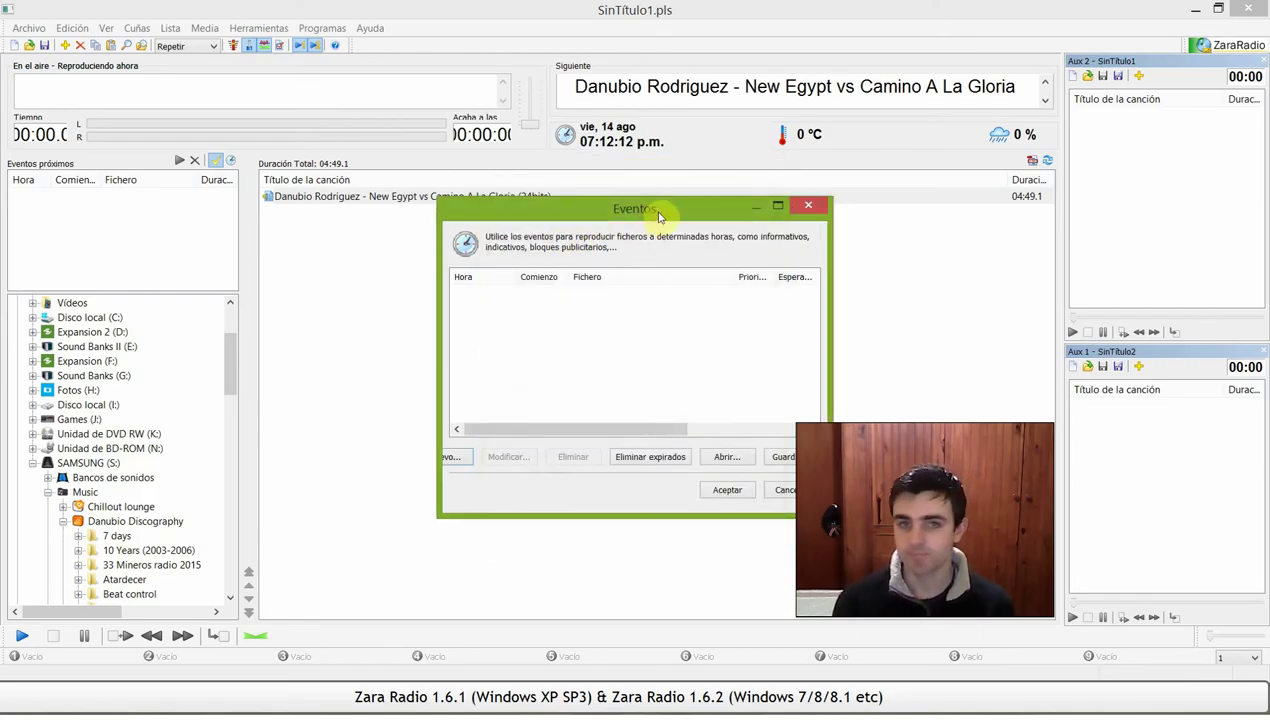
drag(659, 217, 585, 214)
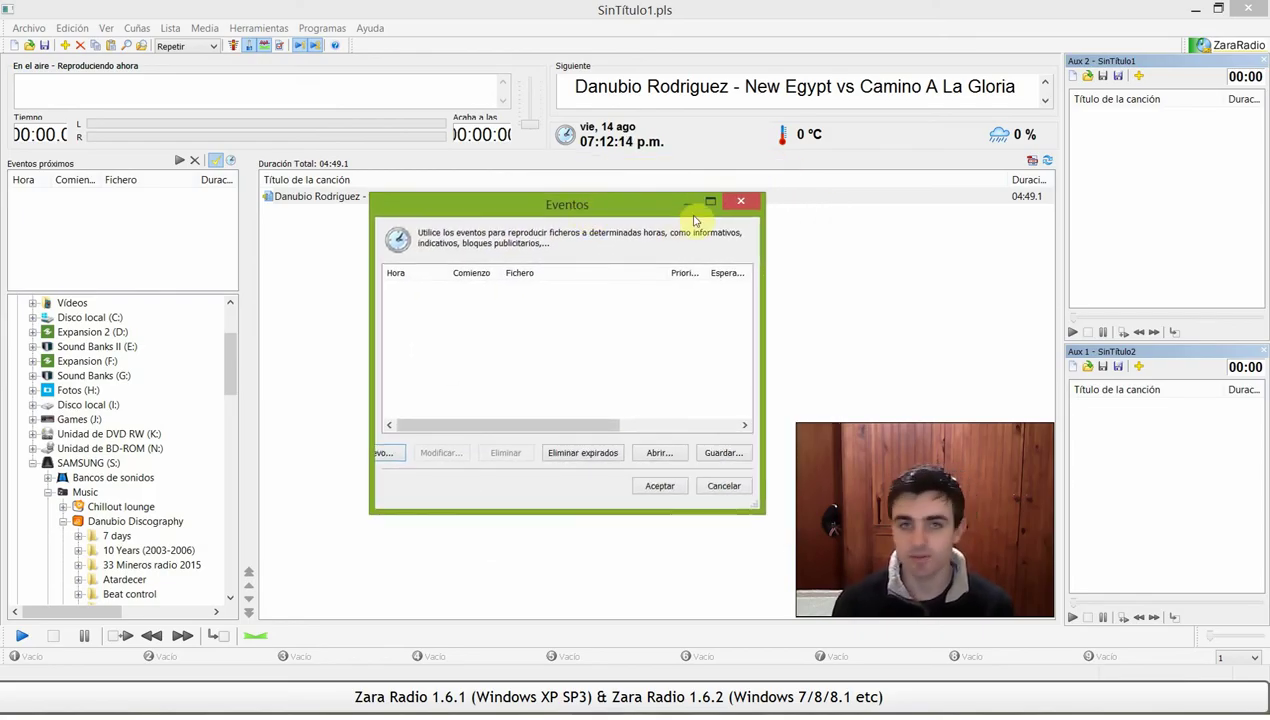
click(386, 452)
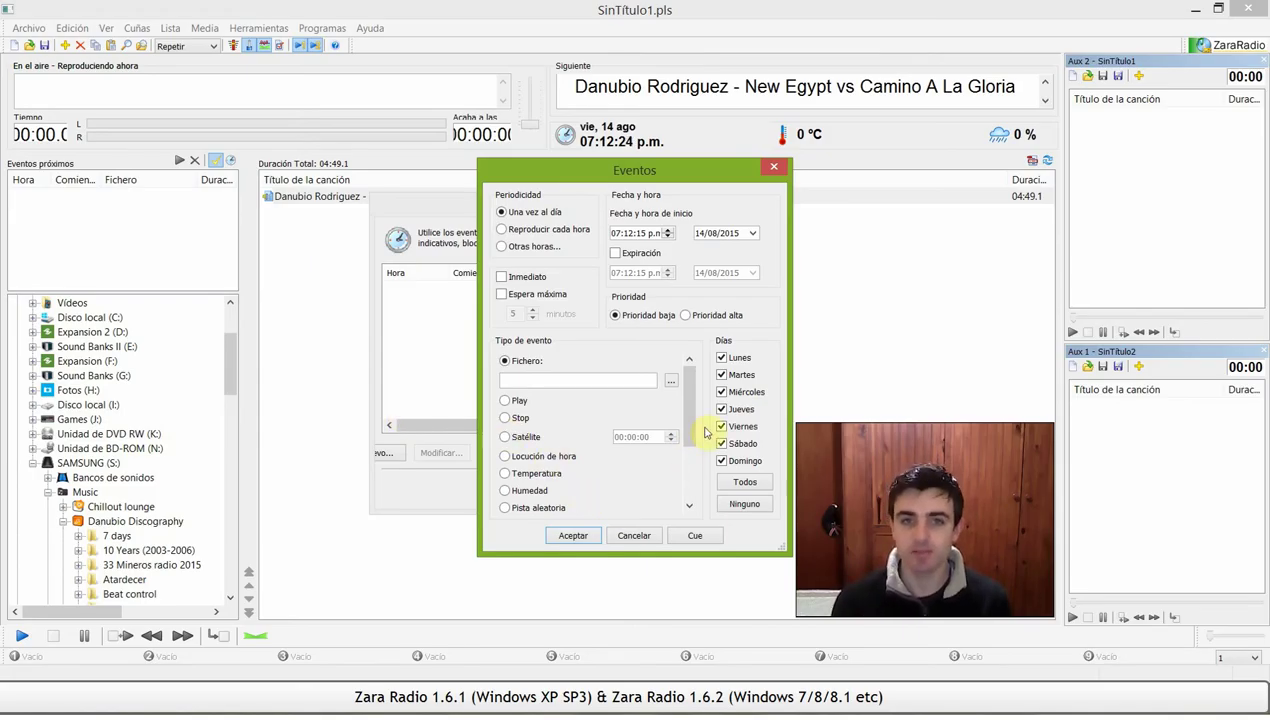
scroll(697, 428, down, 1)
scroll(692, 410, up, 1)
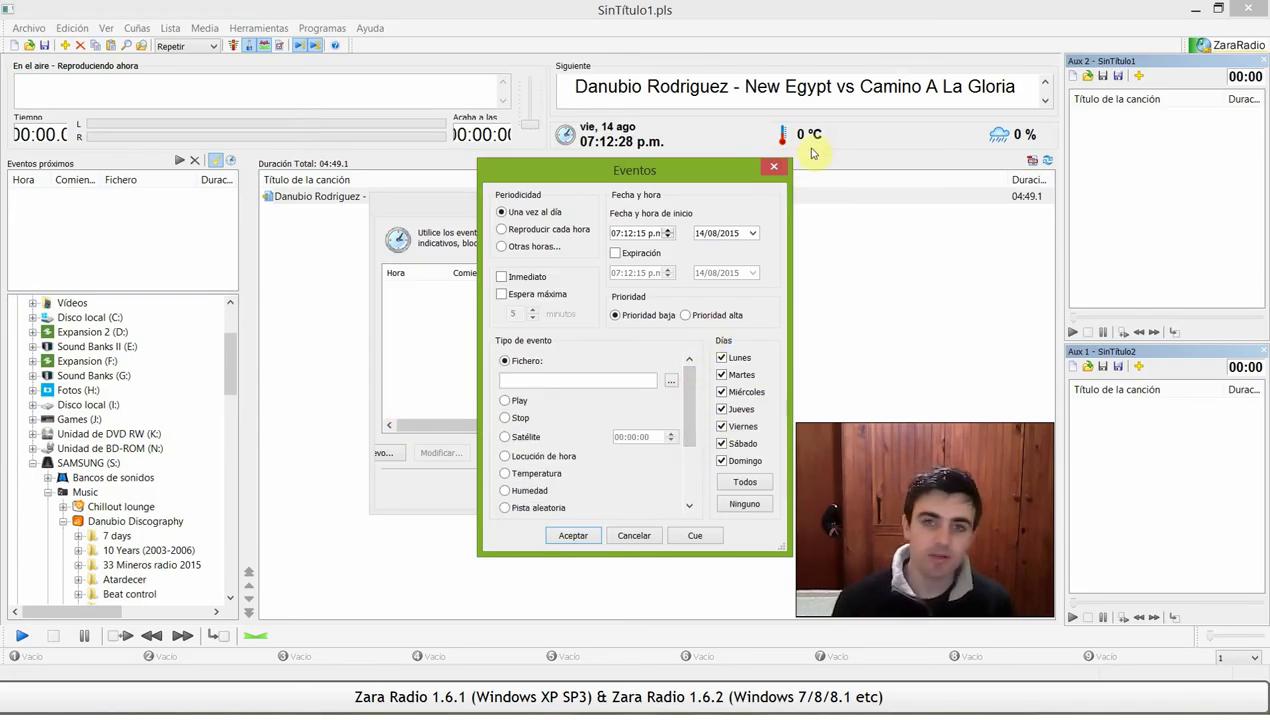
click(774, 166)
click(744, 199)
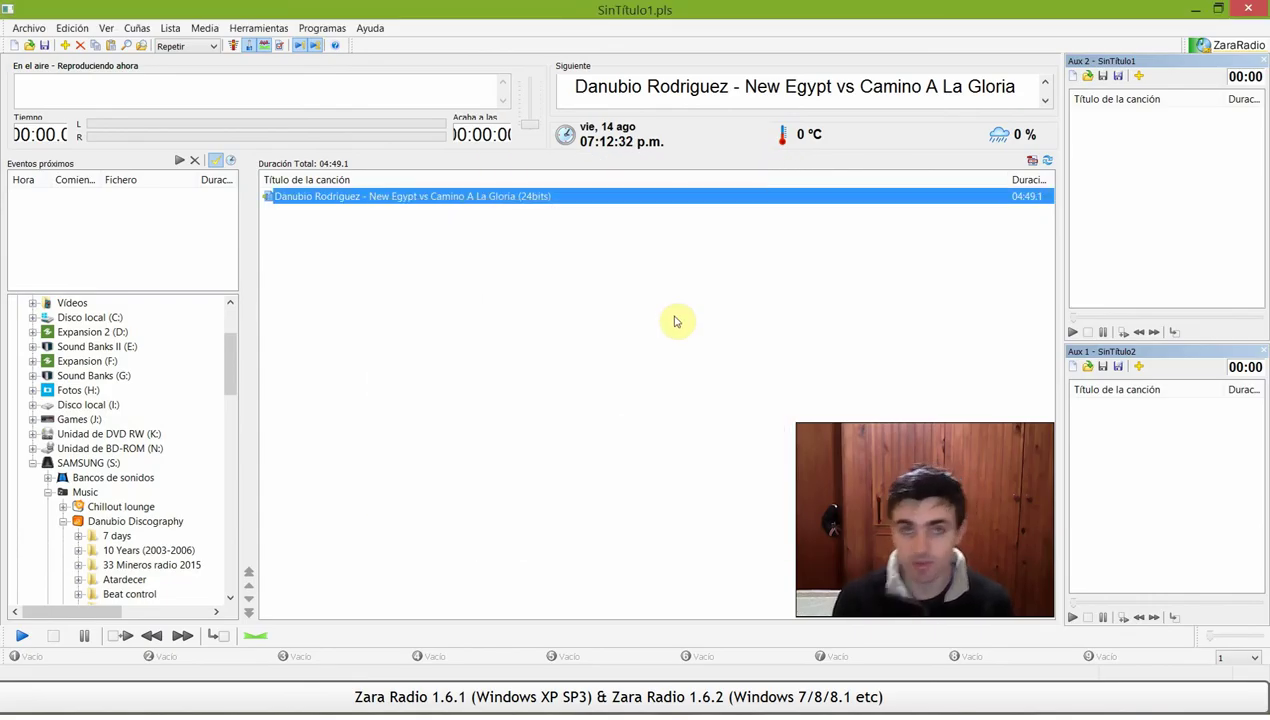
Try to play the spoken time announcement from the clock beside the date, and dismiss the error.
click(566, 136)
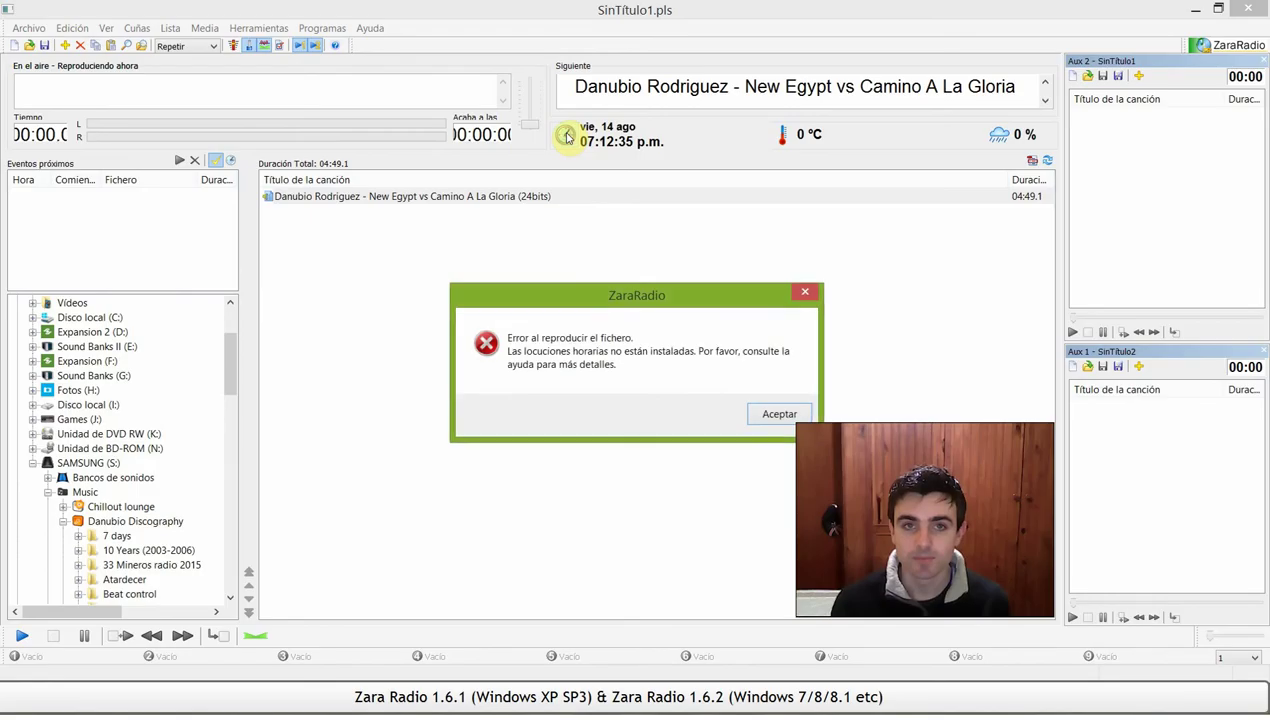
click(779, 414)
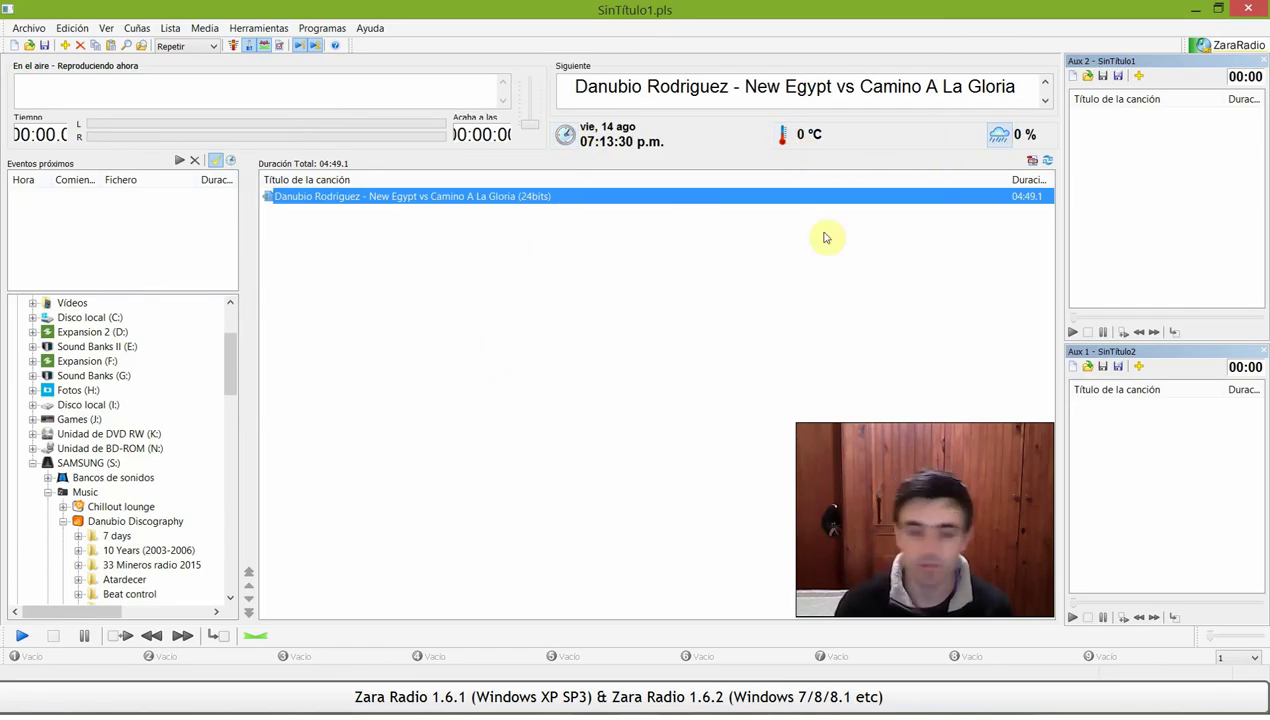
Try a new scheduler event of type Locución de hora with the periodicity Reproducir cada hora, without saving it.
click(230, 160)
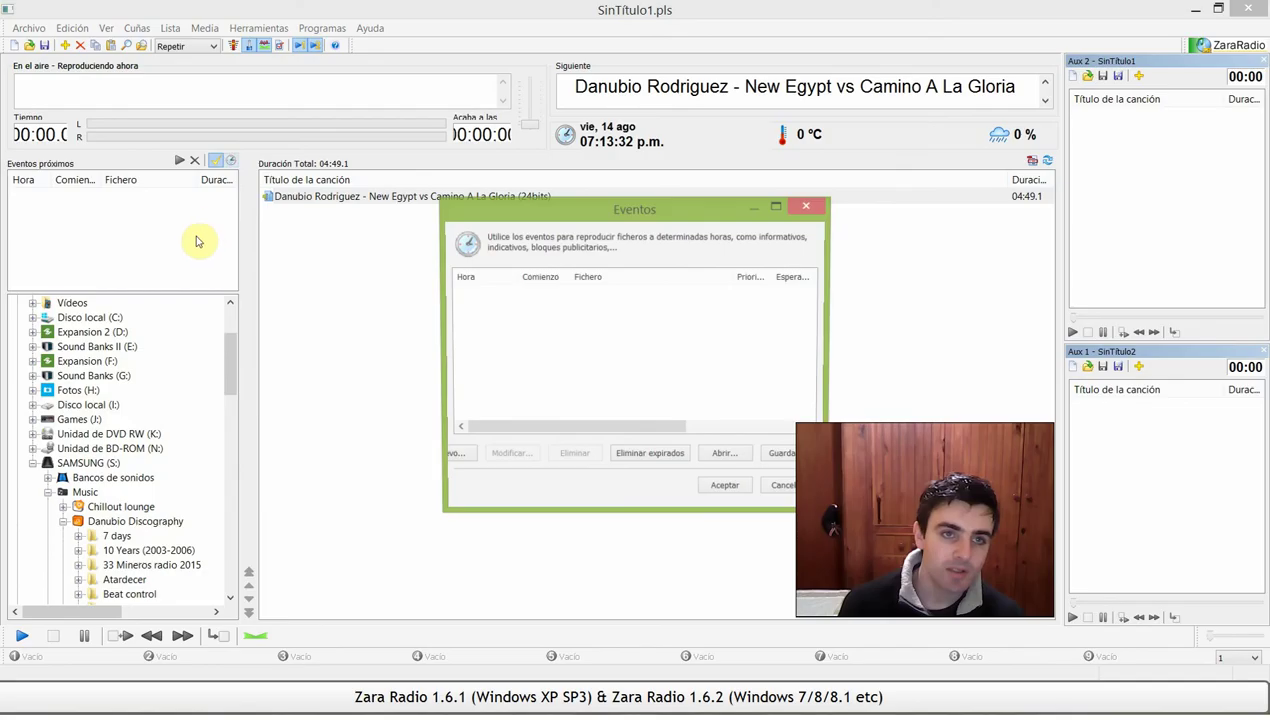
click(450, 461)
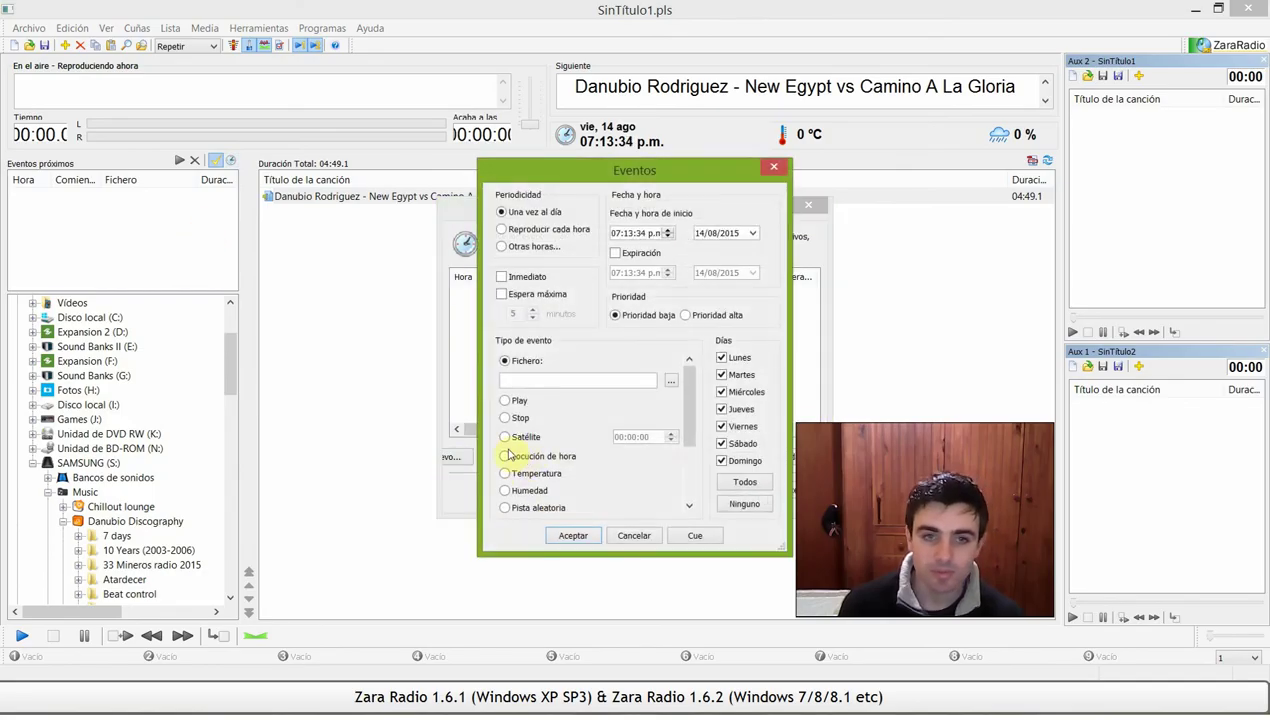
scroll(686, 420, down, 1)
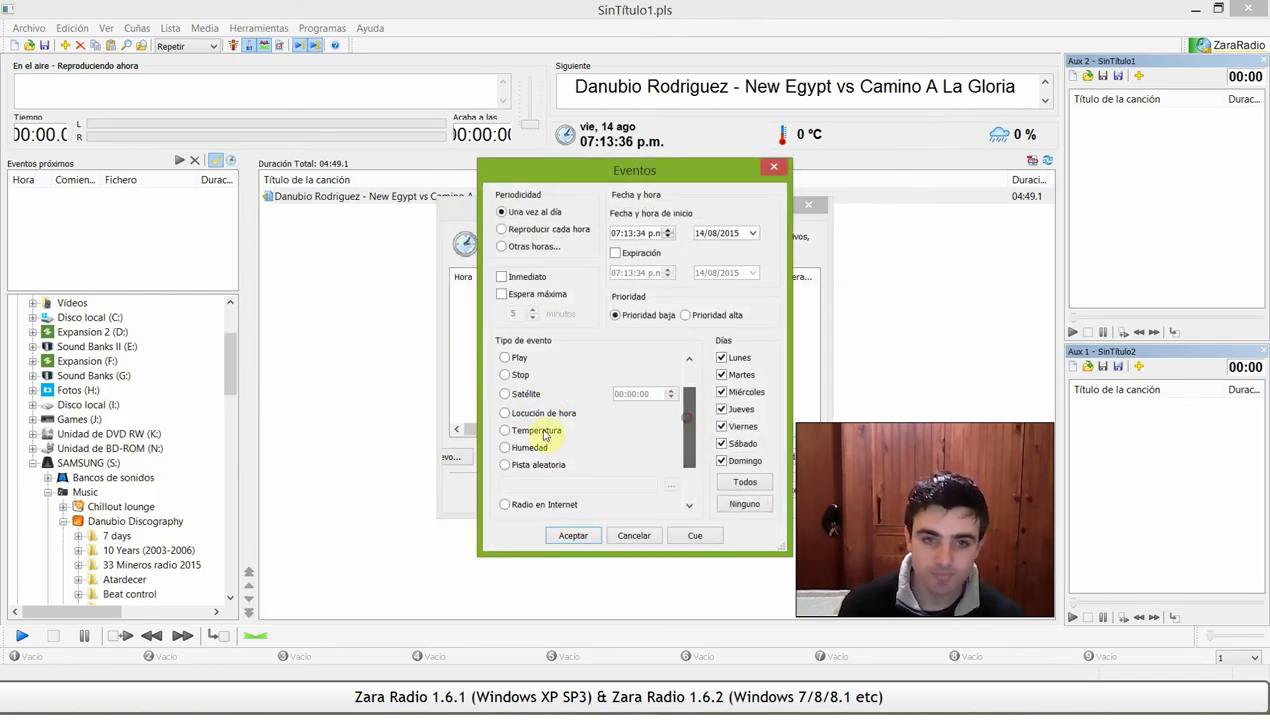
click(533, 413)
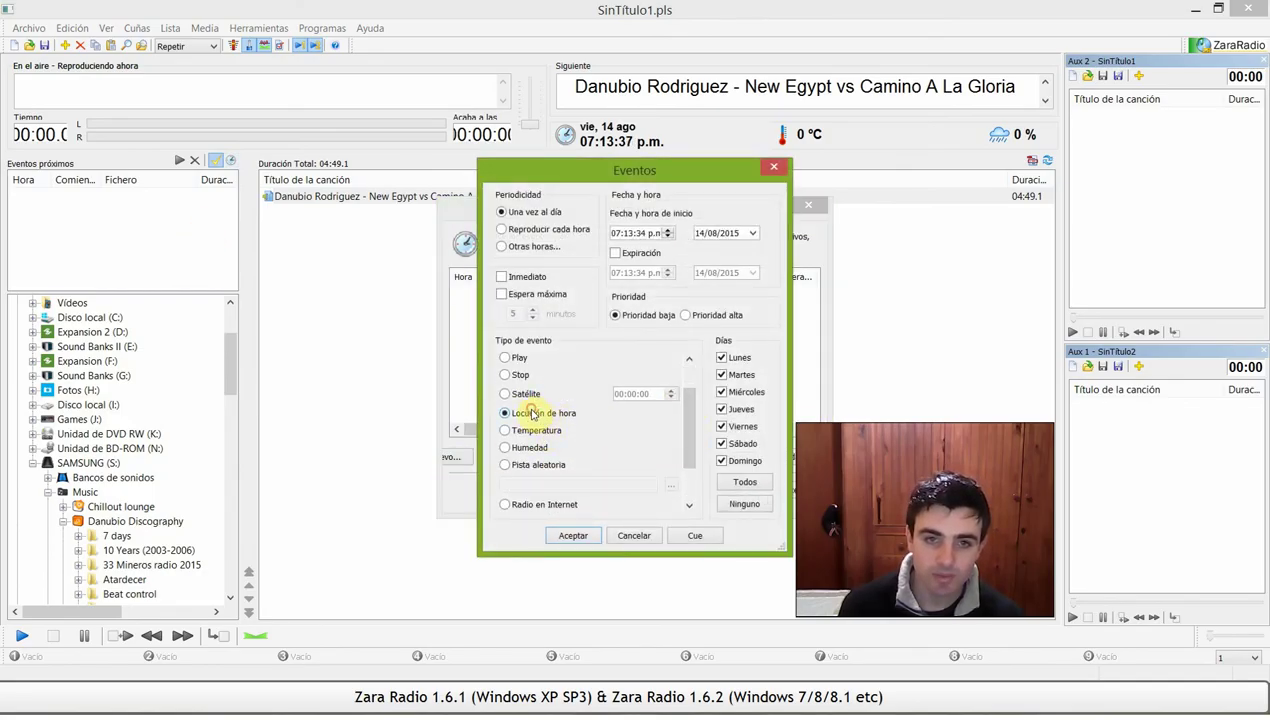
click(533, 231)
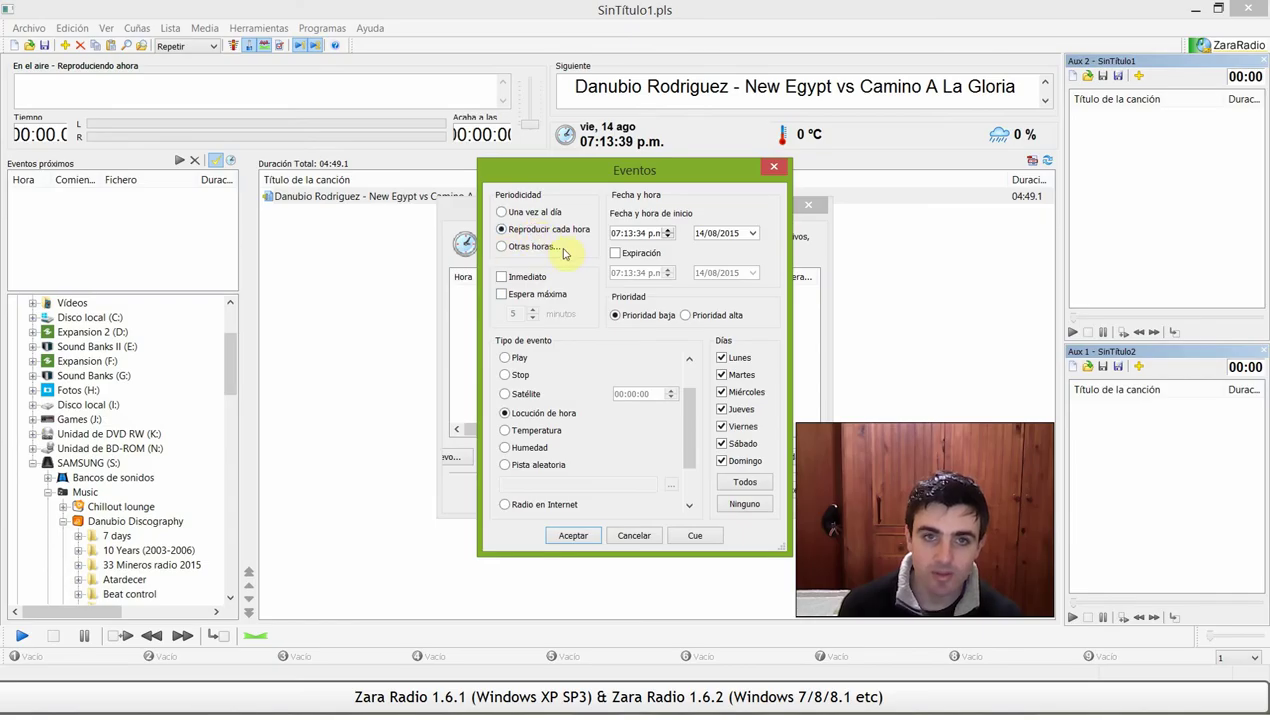
click(645, 539)
click(728, 492)
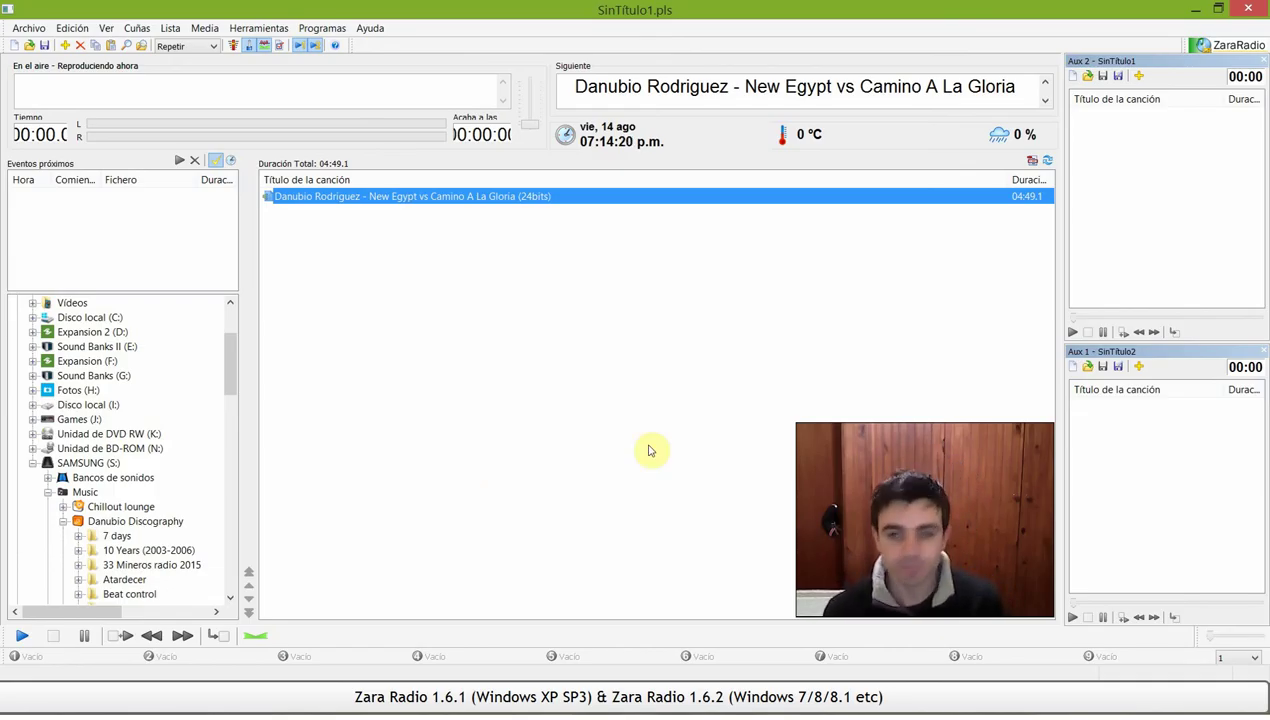
Widen the Aux 1 and Aux 2 area a little further and try the green curve control beside the main playback controls.
drag(1061, 264, 1027, 264)
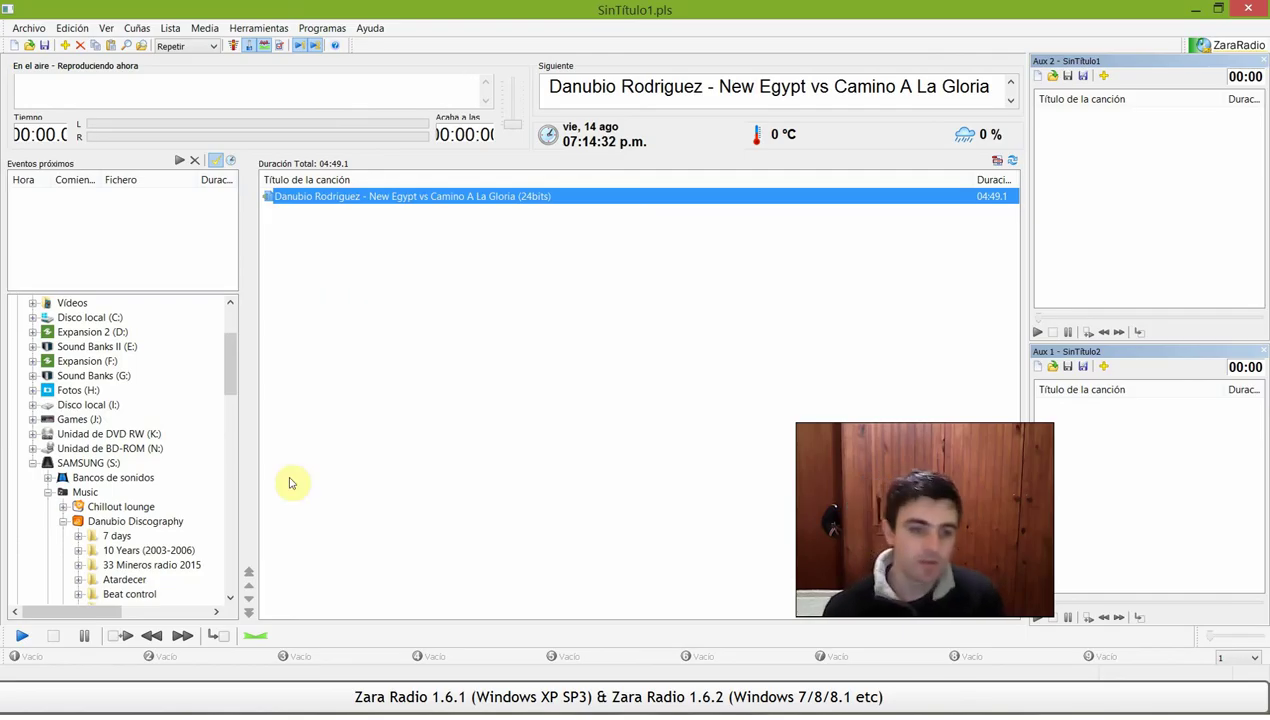
click(255, 637)
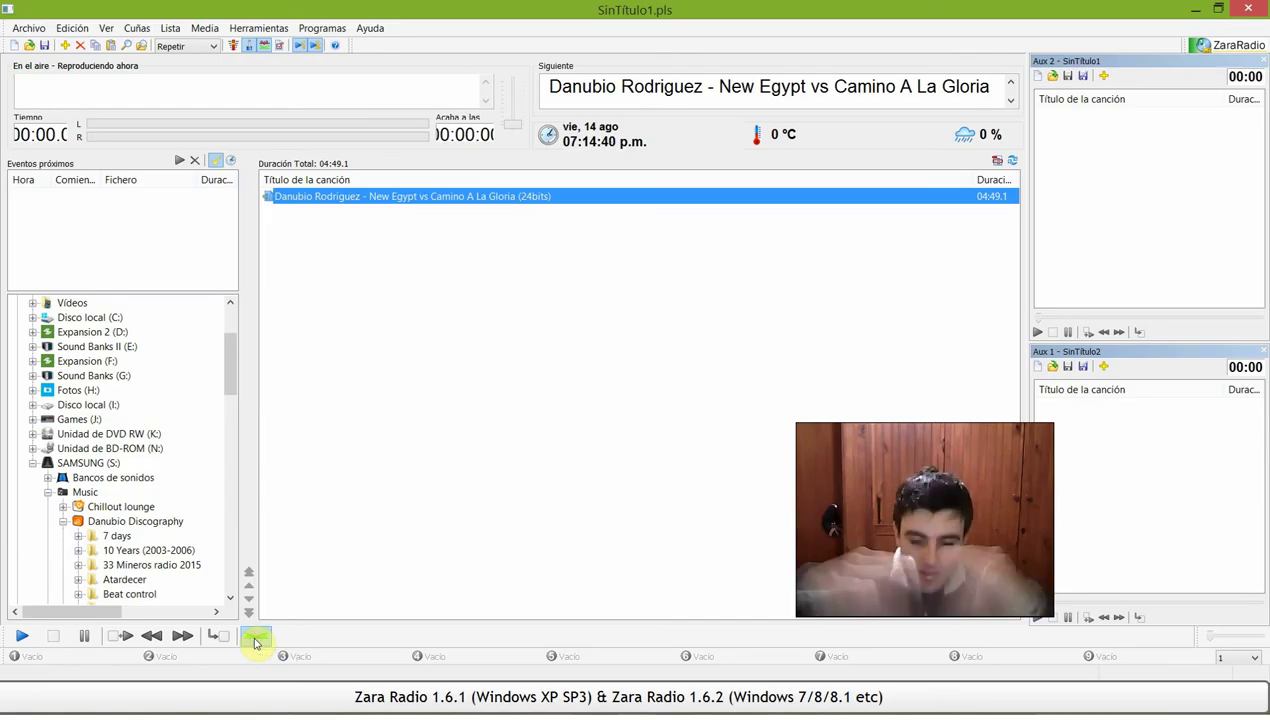